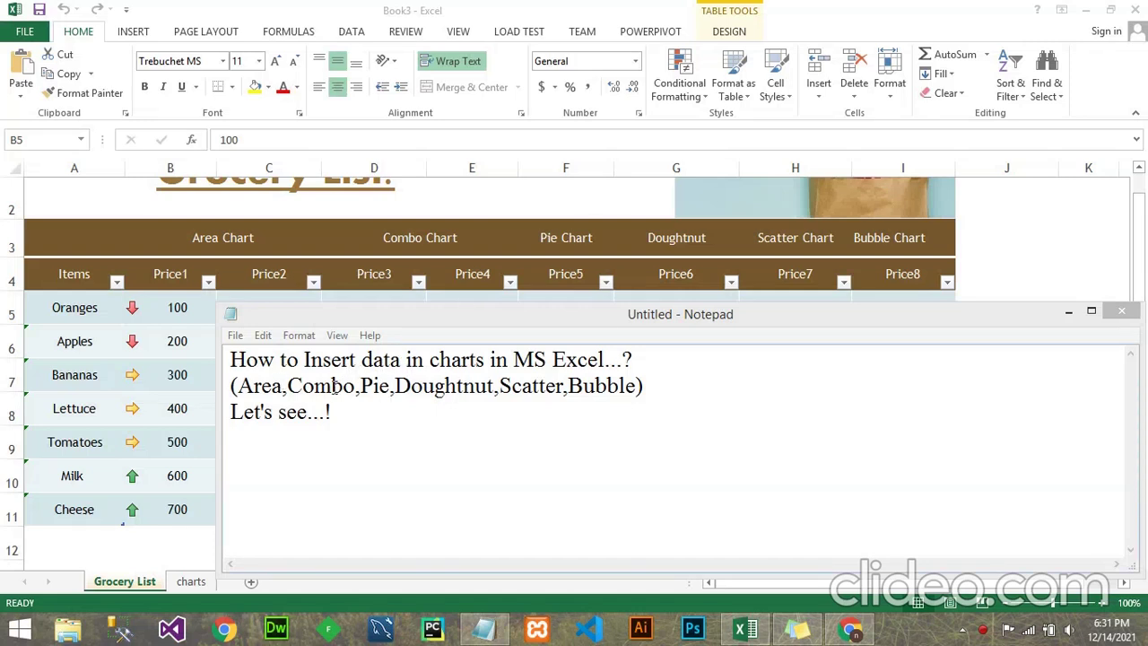
Step: Insert a 3-D Area chart of the Price1 and Price2 columns (B4:C11)
click(171, 280)
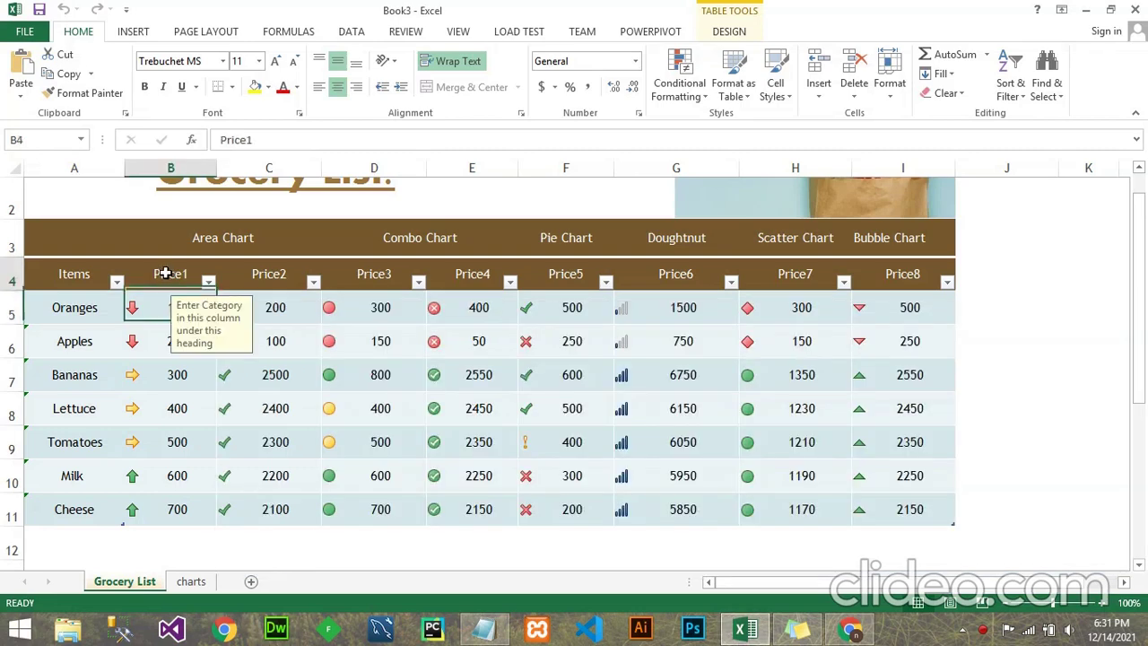
drag(170, 279, 248, 499)
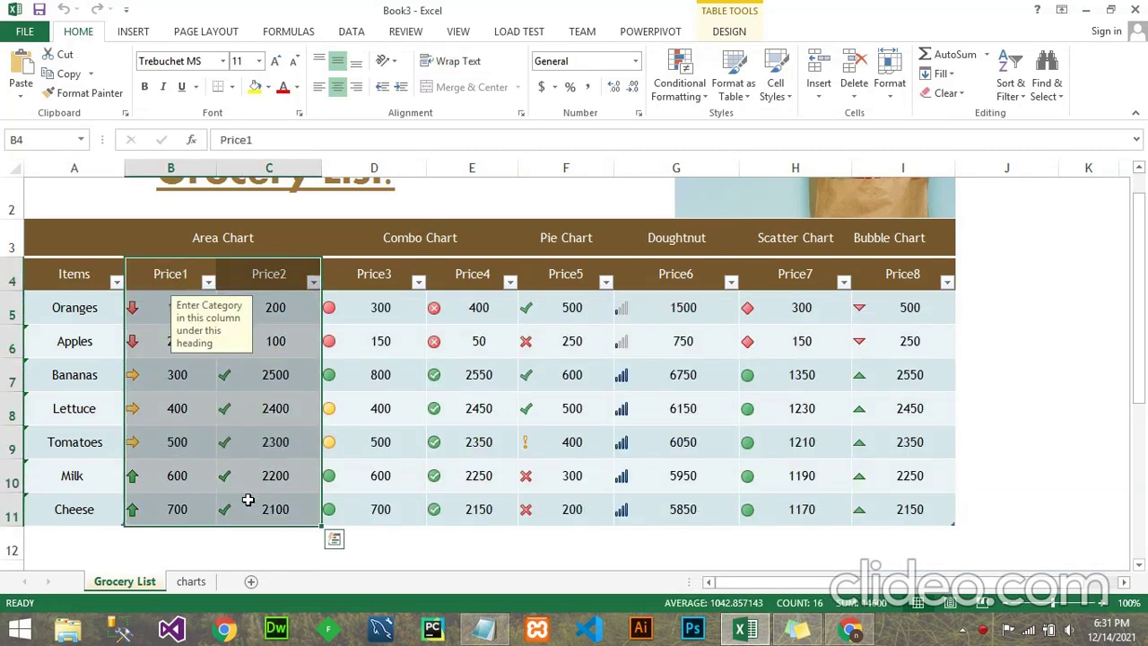
click(135, 32)
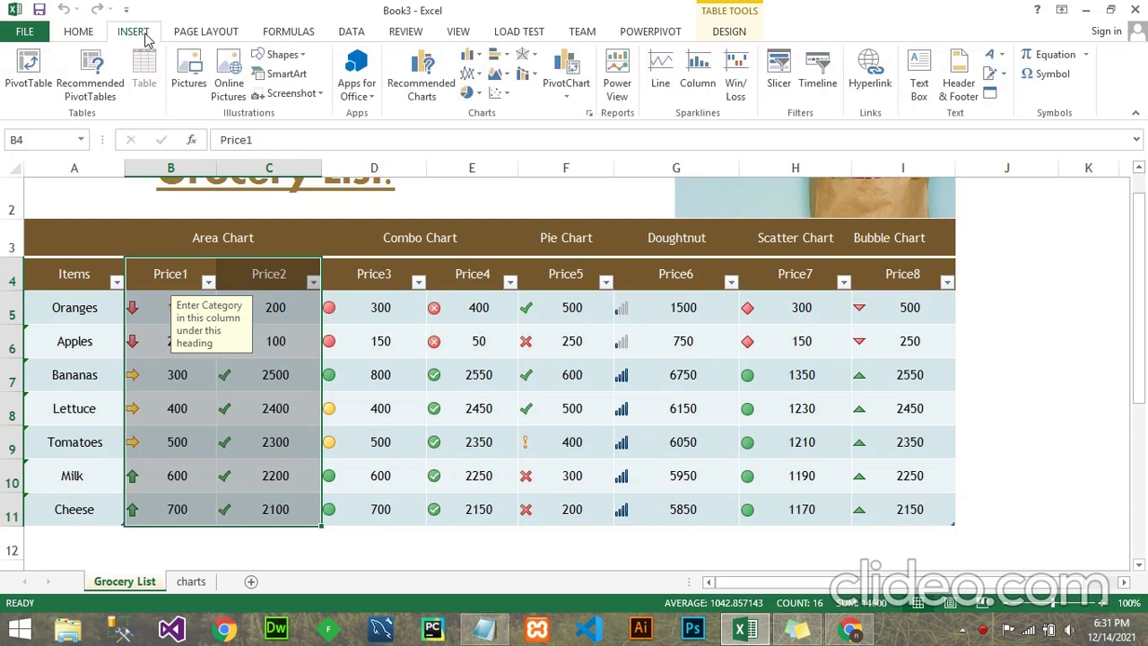
click(506, 76)
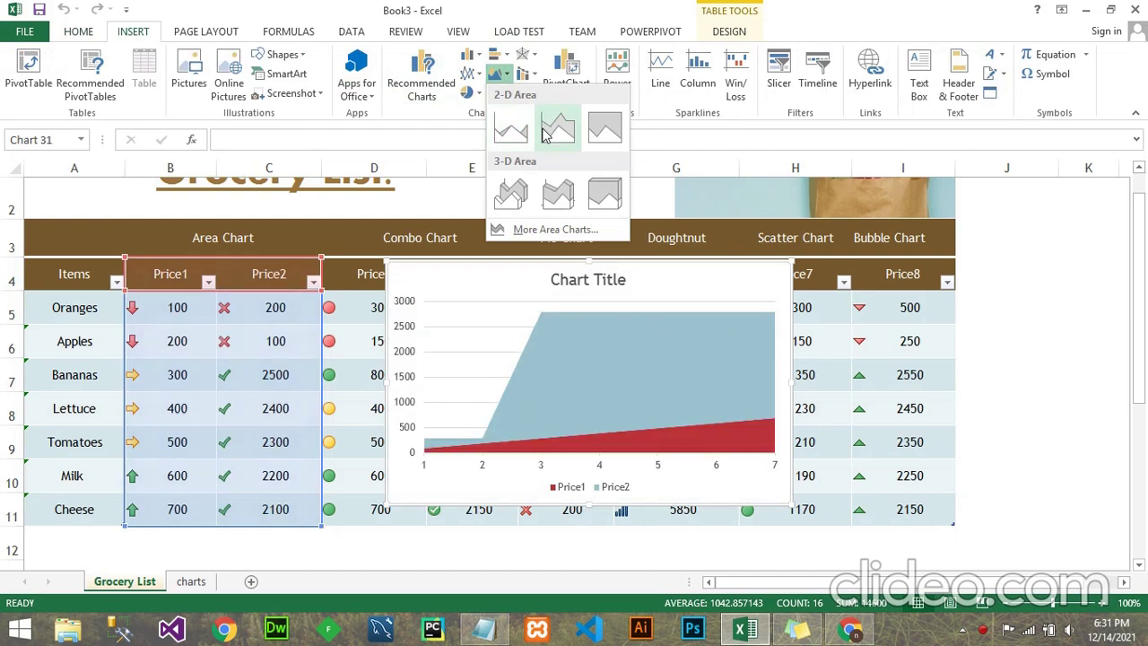
click(512, 194)
Step: Add a data table beneath the area chart, leaving data labels off
click(812, 273)
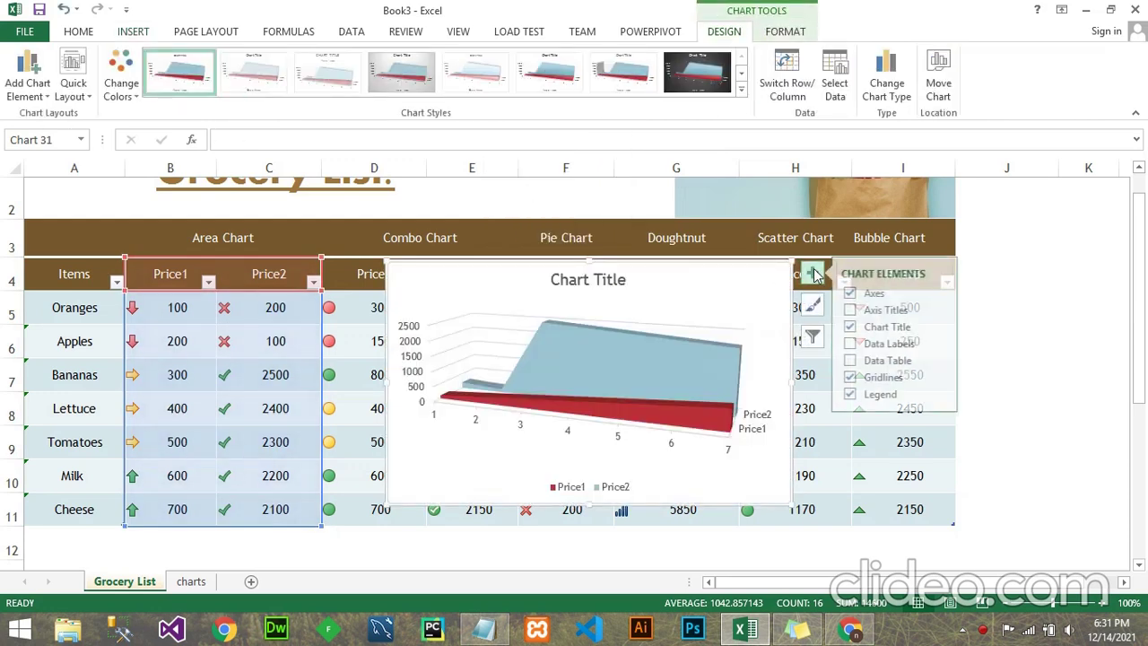
click(853, 344)
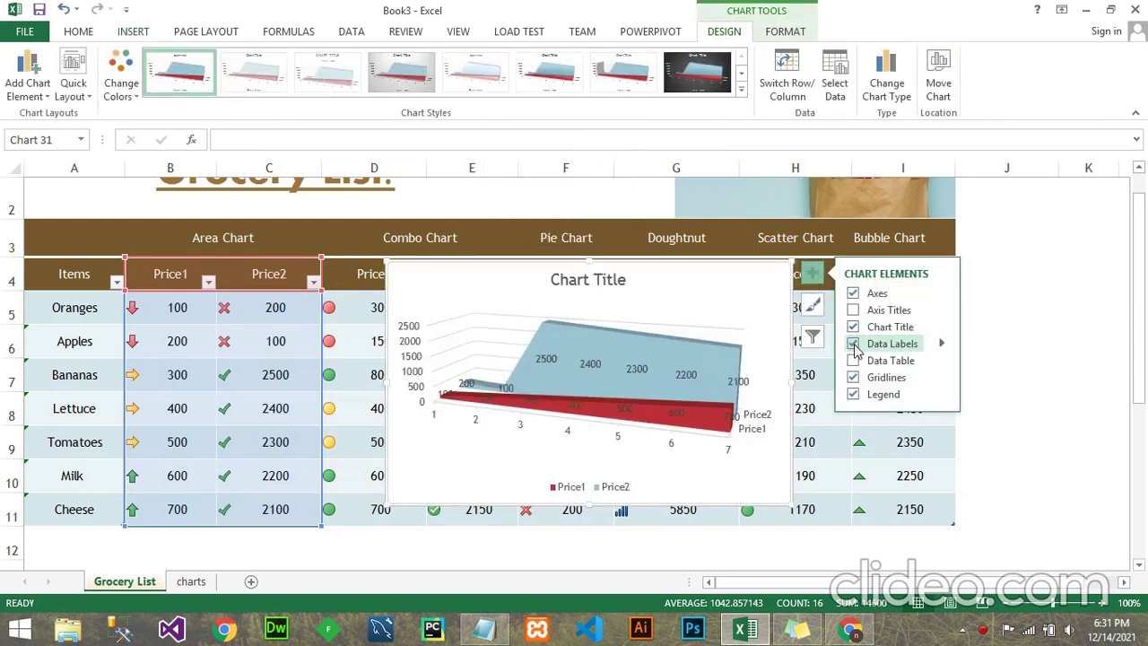
click(855, 346)
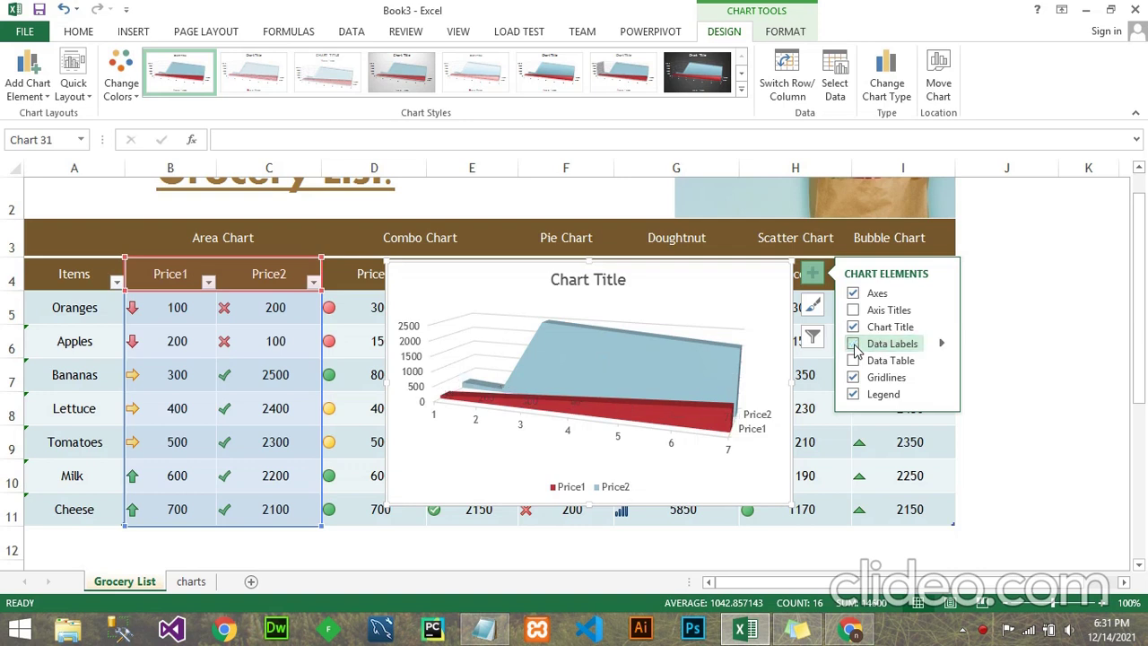
click(859, 366)
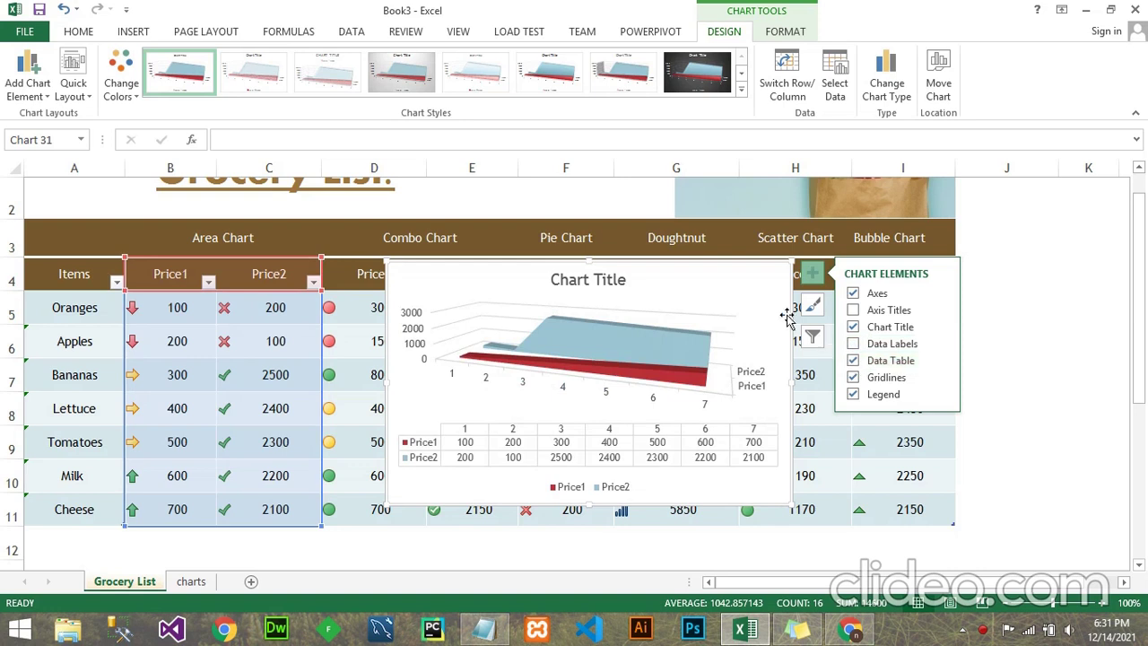
Step: Retitle the chart 'Area Chart'
click(759, 311)
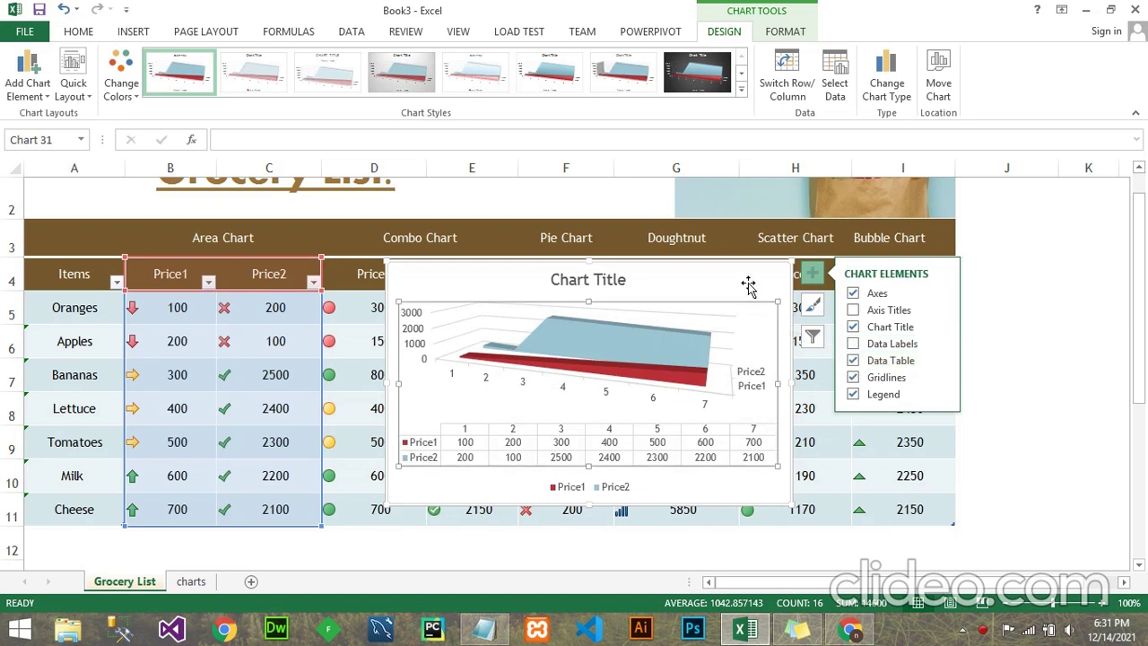
click(748, 285)
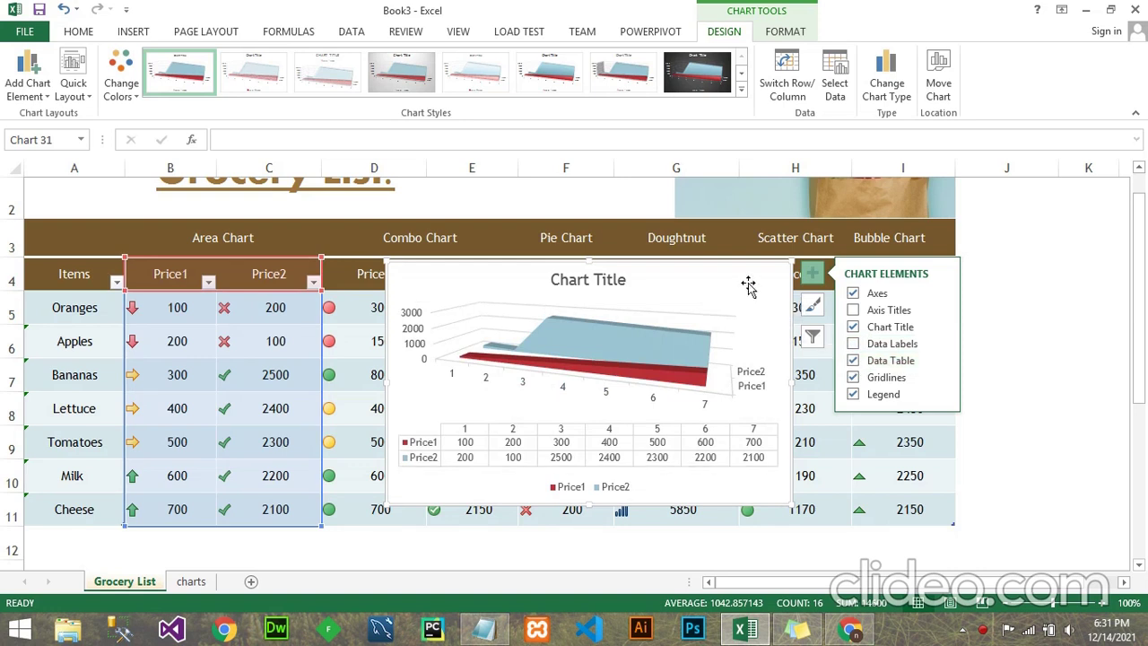
click(617, 279)
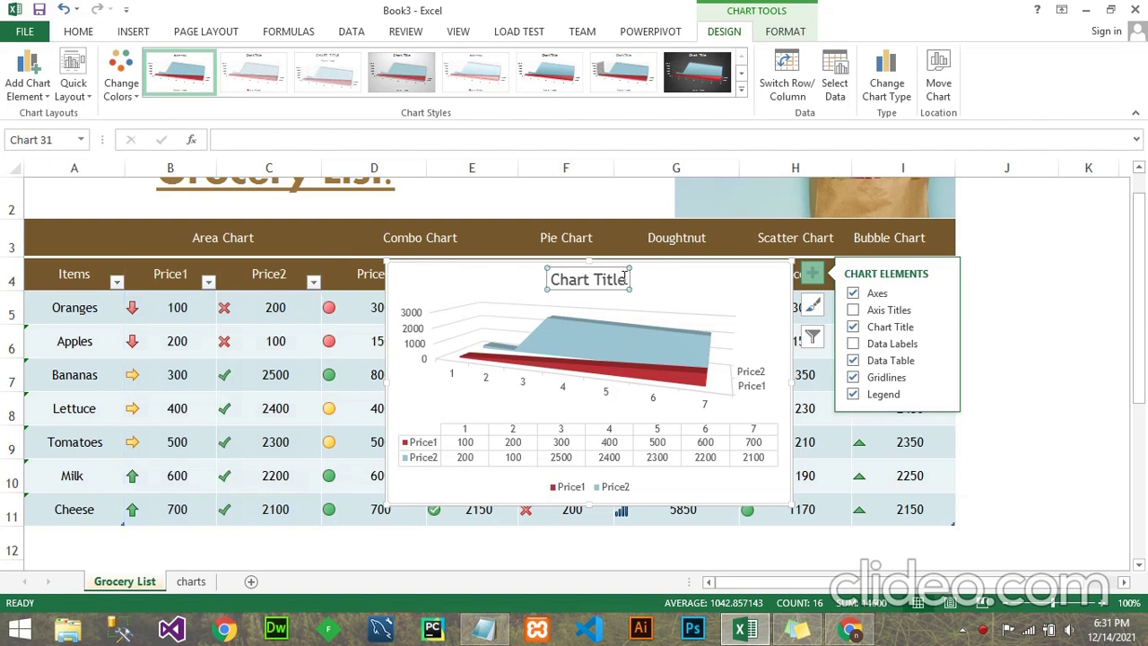
drag(626, 278, 556, 281)
text(Ar)
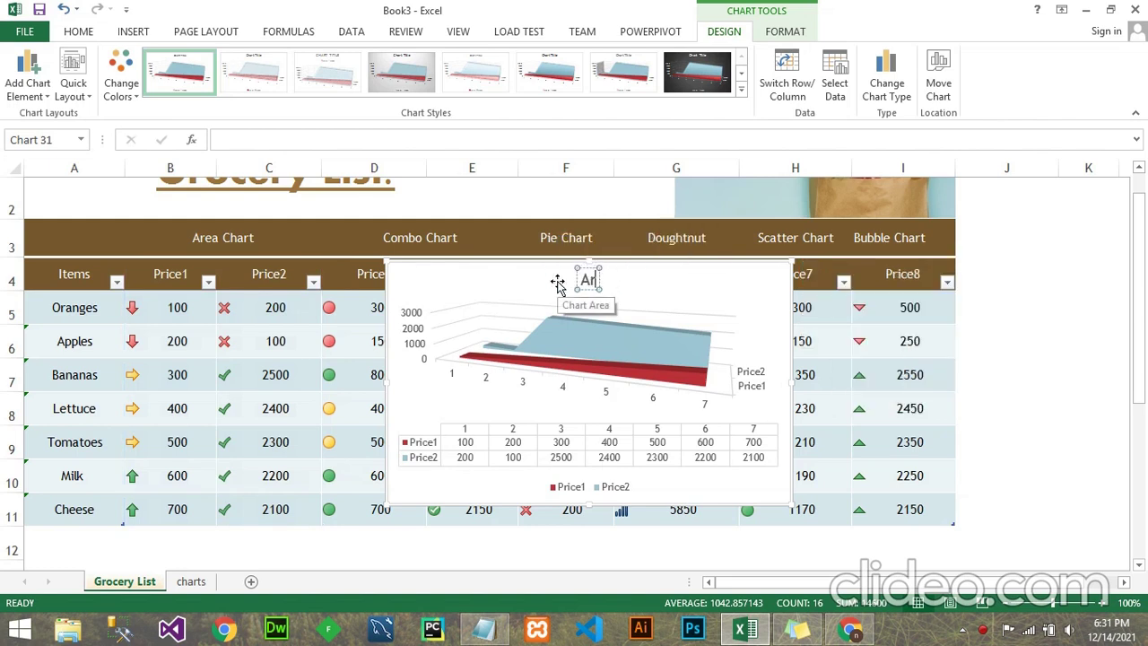
text(ea Chart)
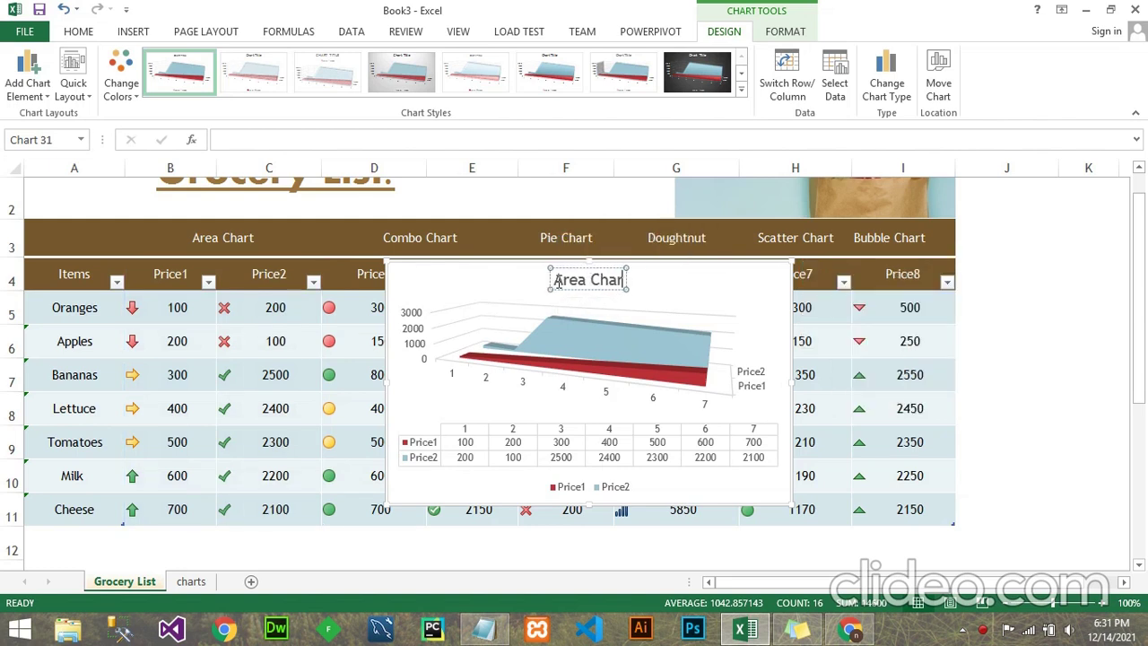
Step: Cut the Area Chart and paste it at the top left of the charts sheet
click(485, 281)
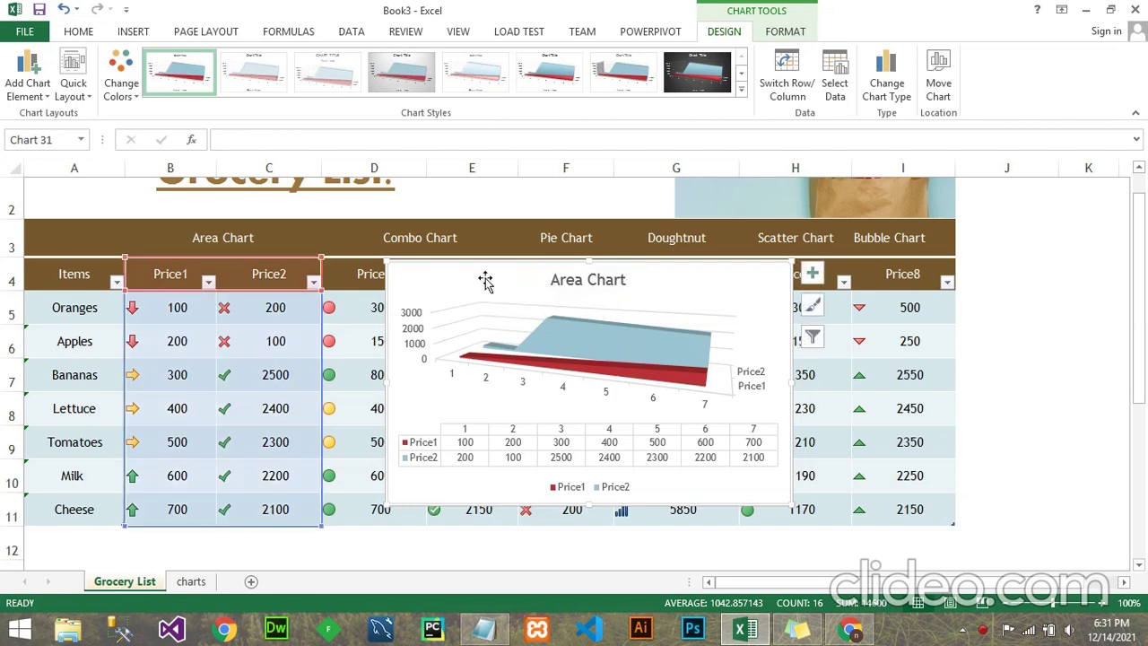
key(ctrl+x)
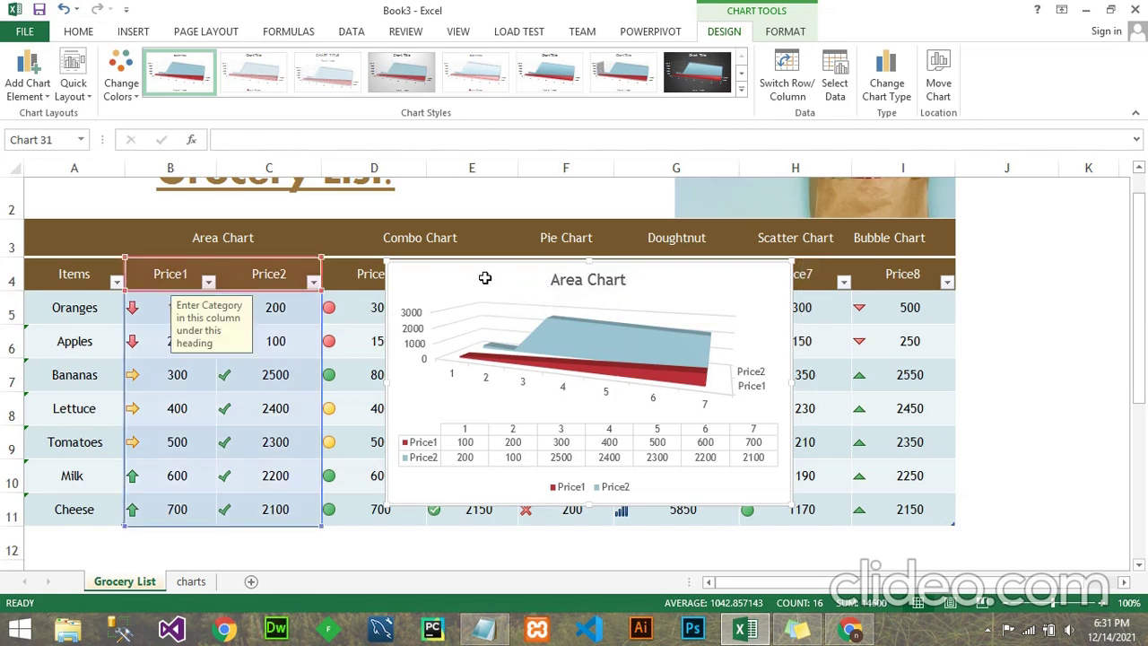
click(189, 583)
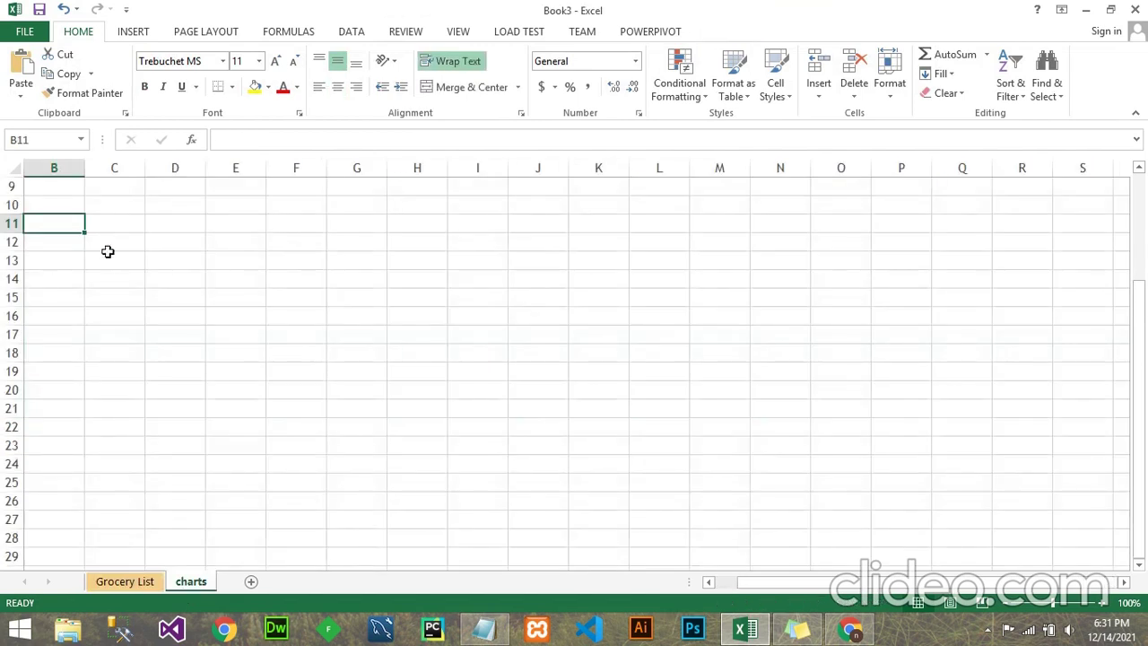
key(ctrl+v)
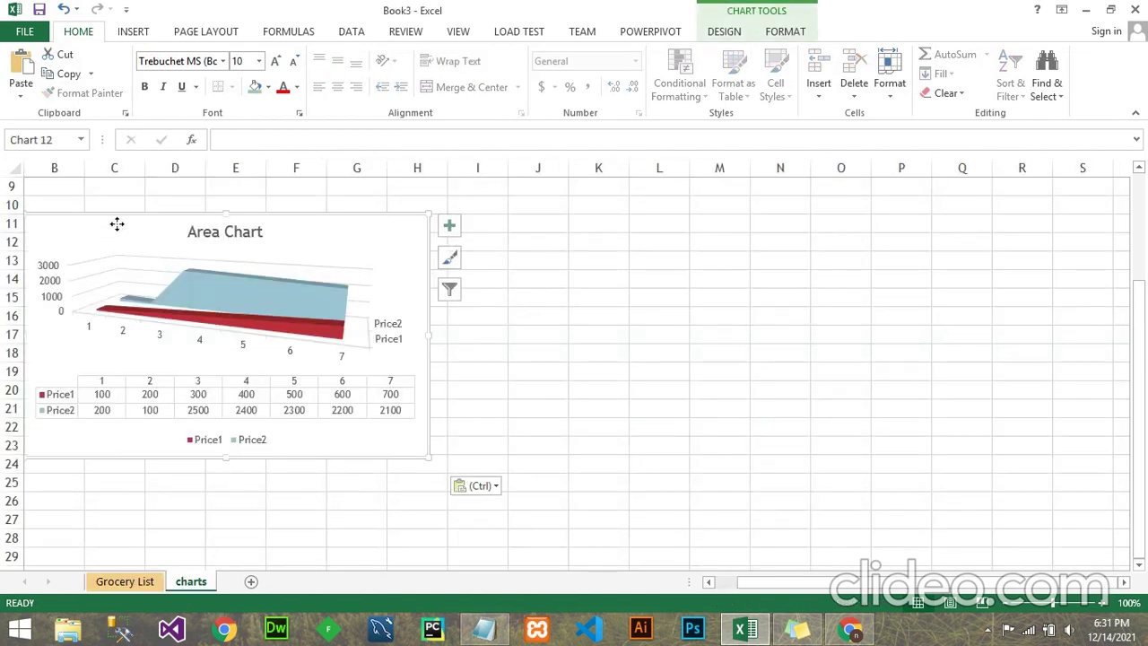
drag(107, 230, 136, 215)
click(125, 581)
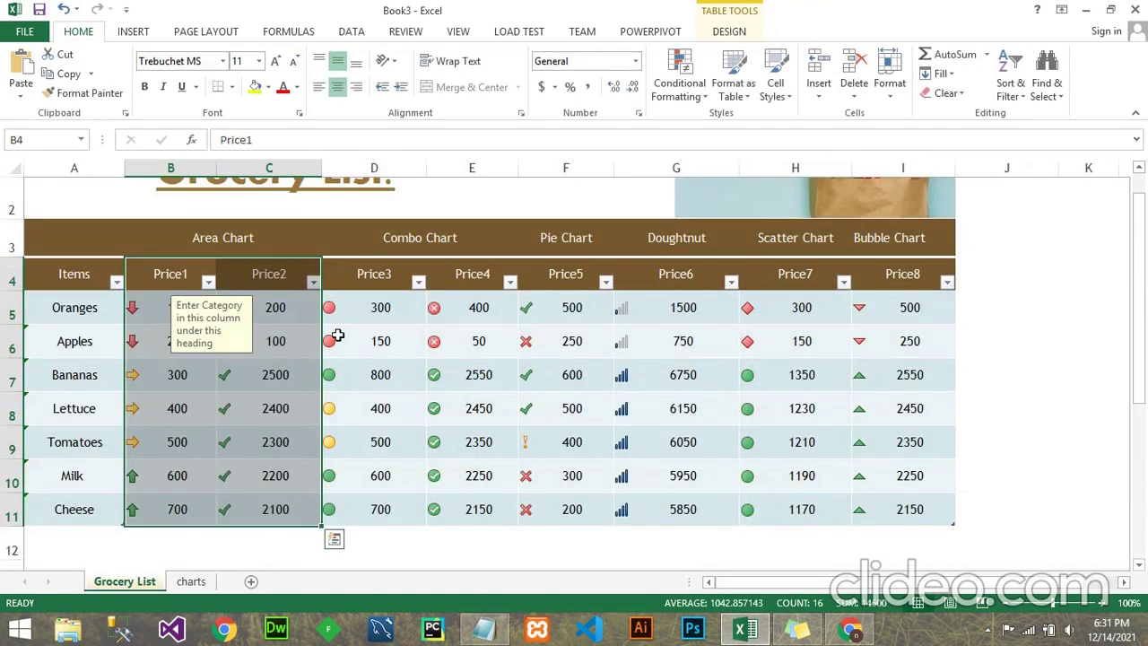
Step: Insert a Clustered Column - Line combo chart of Price3 and Price4 (D4:E11)
drag(381, 274, 456, 499)
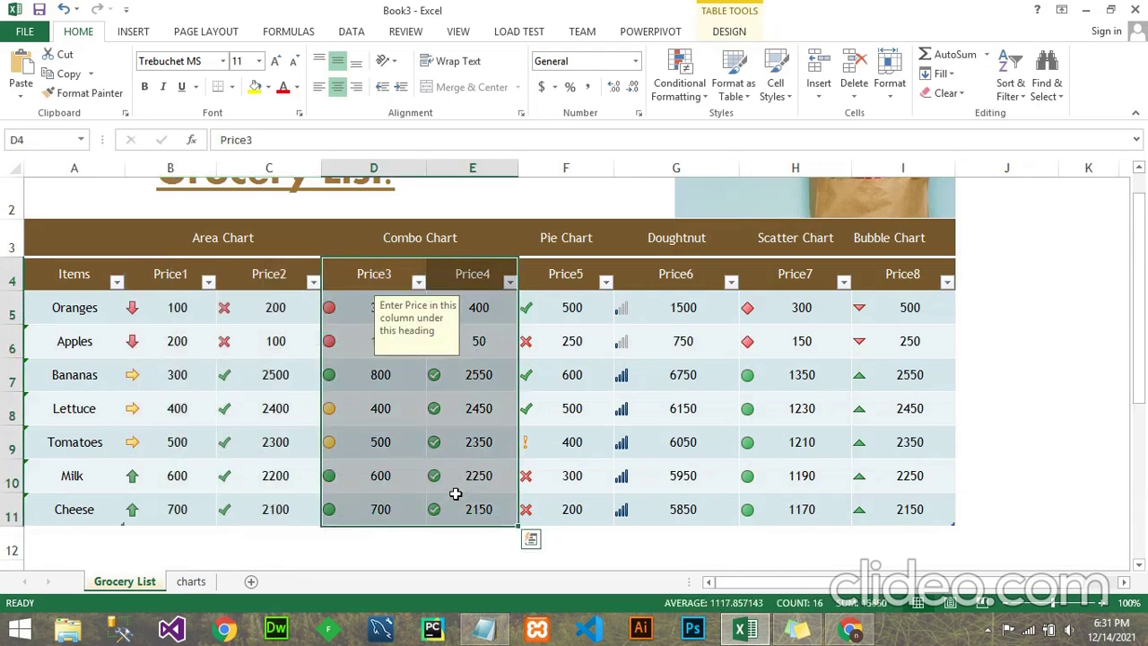
click(133, 32)
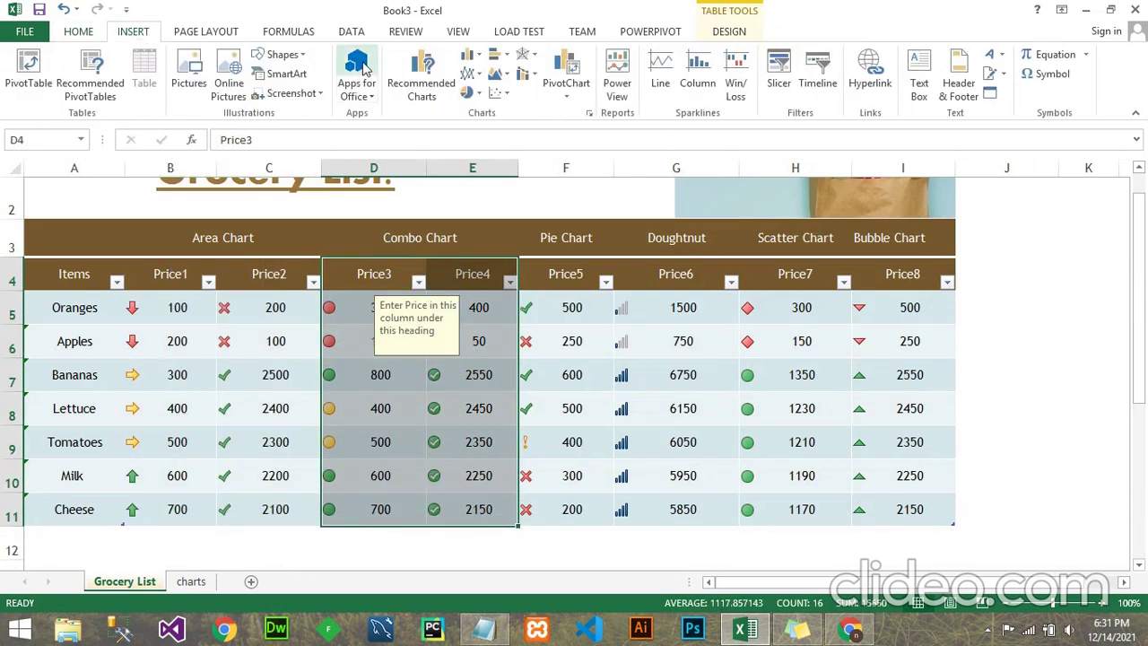
click(536, 79)
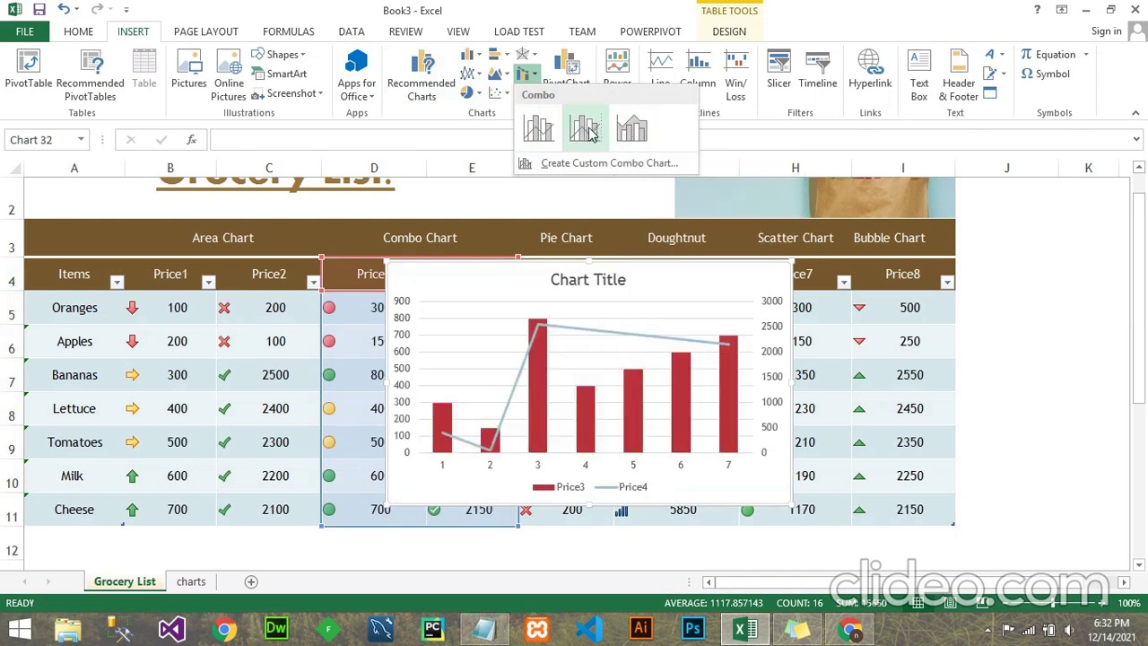
click(538, 128)
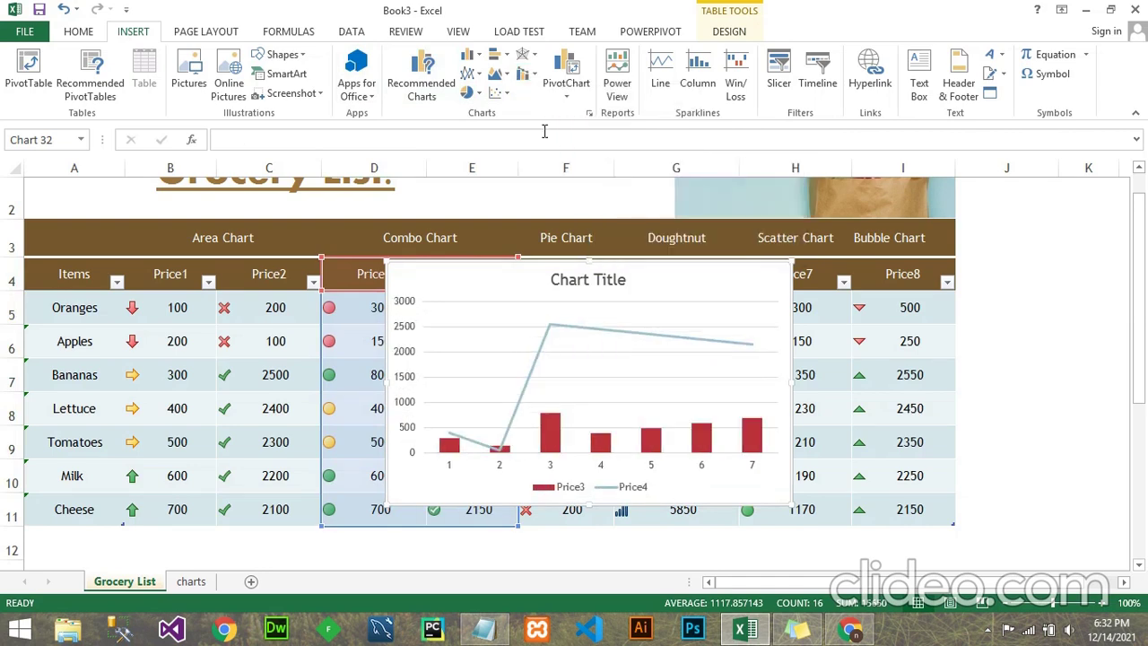
Step: Add a data table and data labels to the combo chart
click(813, 276)
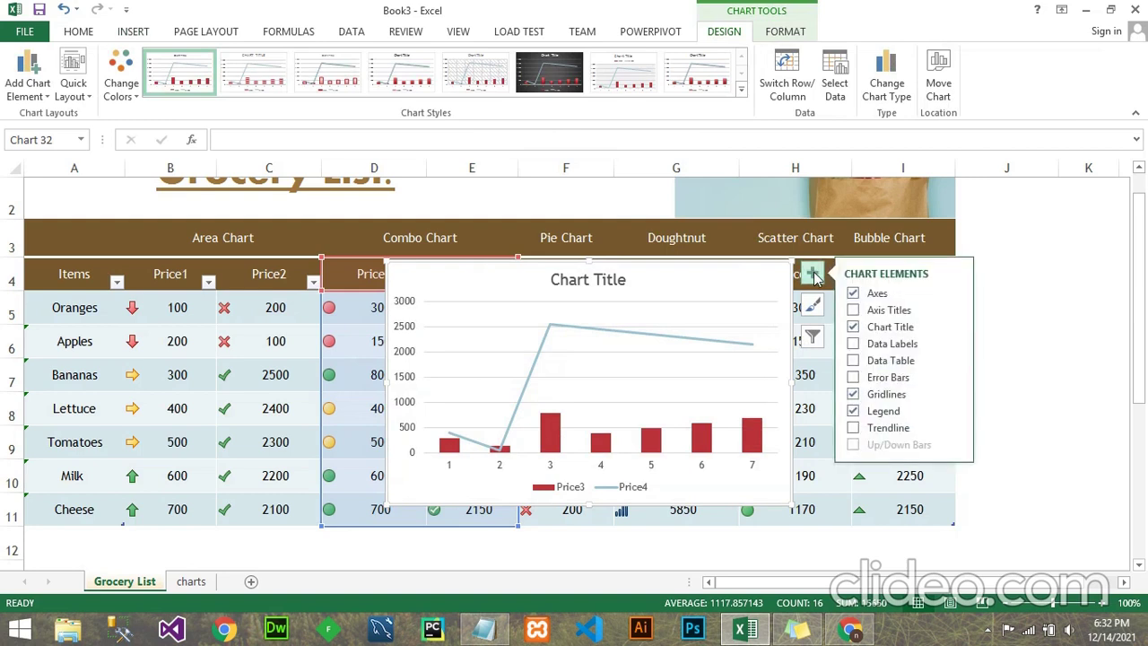
click(853, 362)
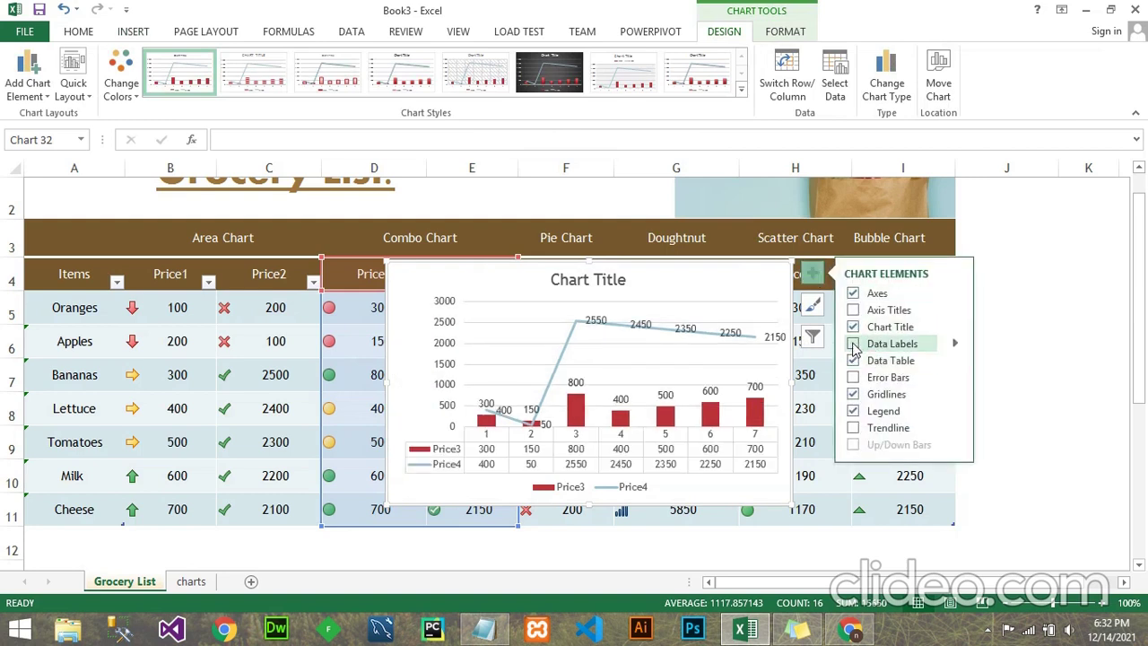
click(853, 344)
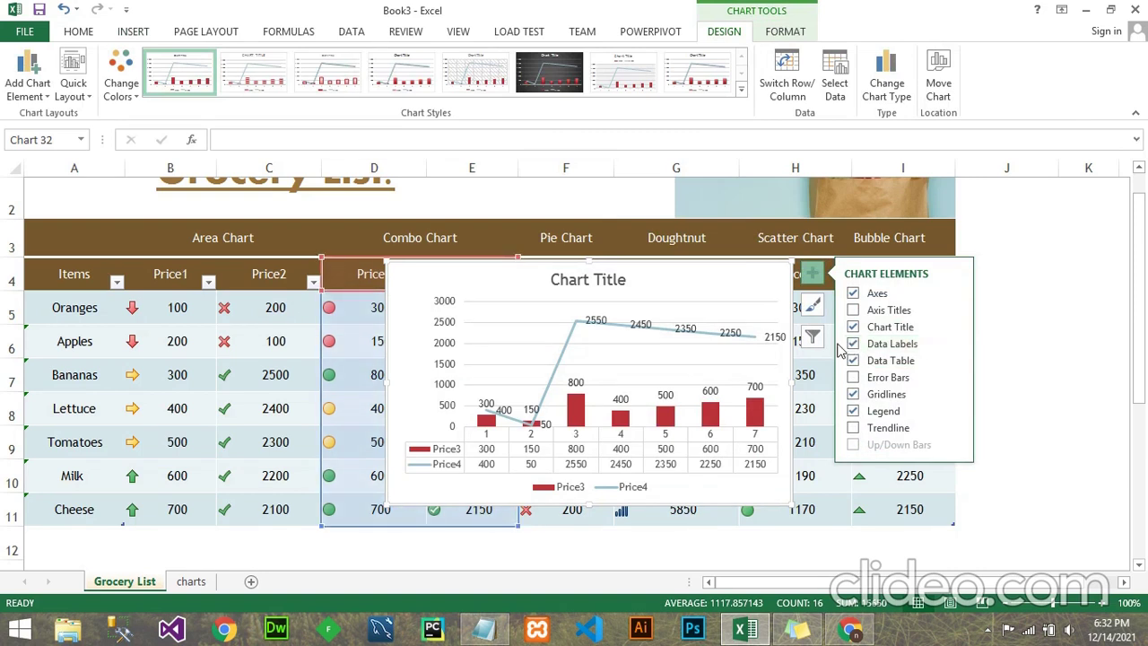
Step: Title the chart 'Combo Chart' and take it off the sheet
click(611, 277)
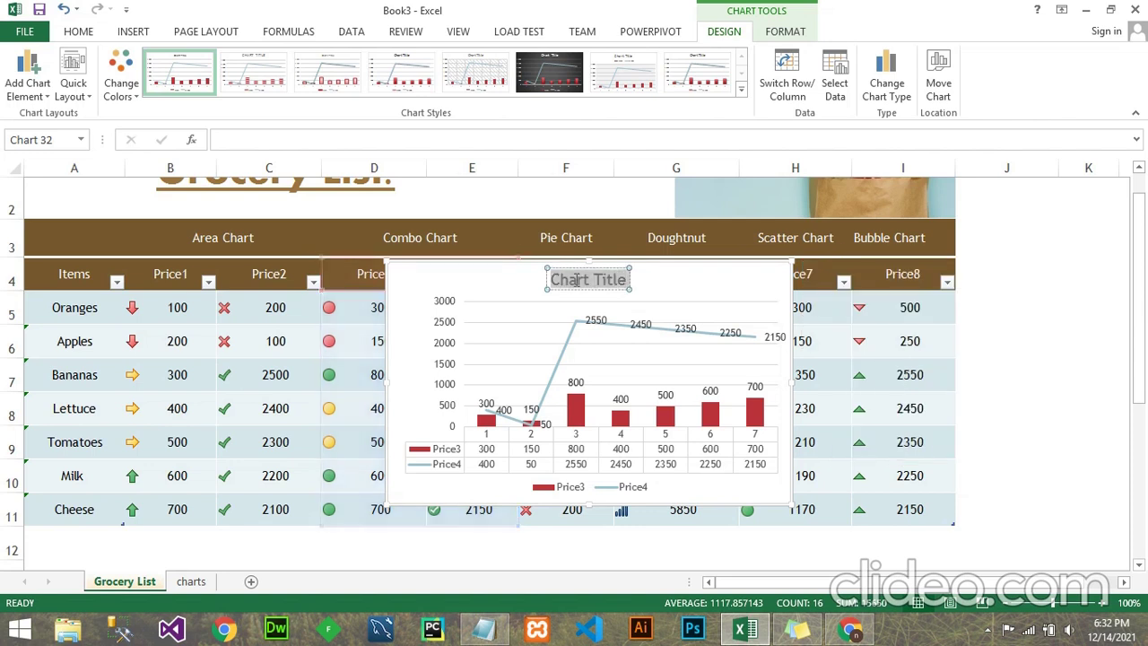
drag(627, 278, 569, 283)
key(Delete)
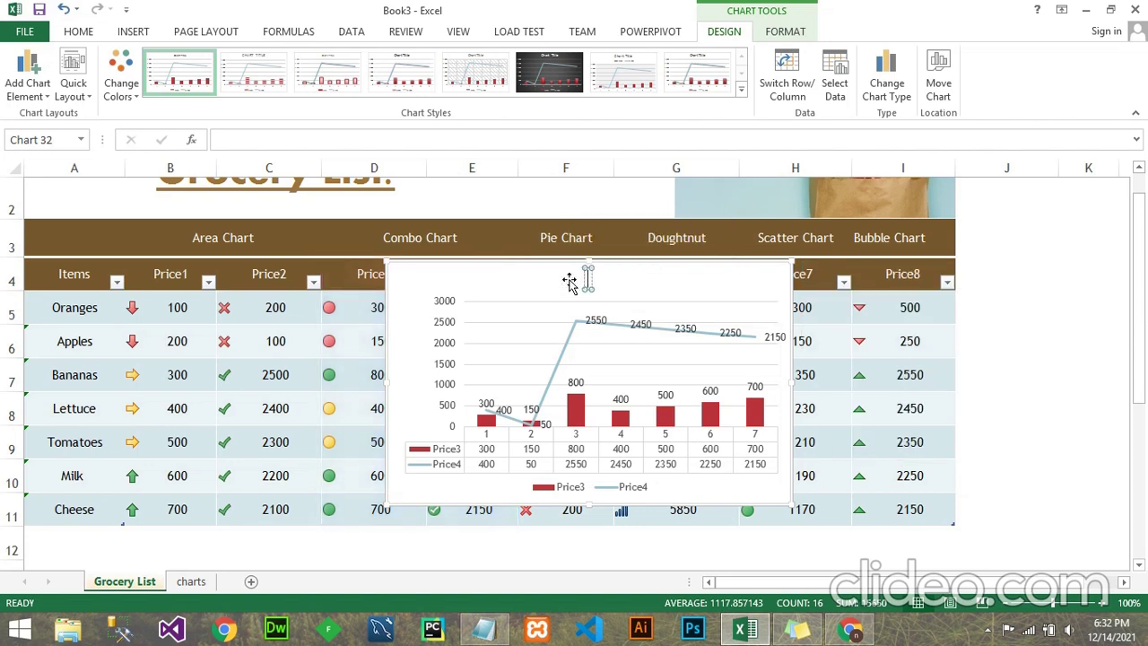
text(Combo )
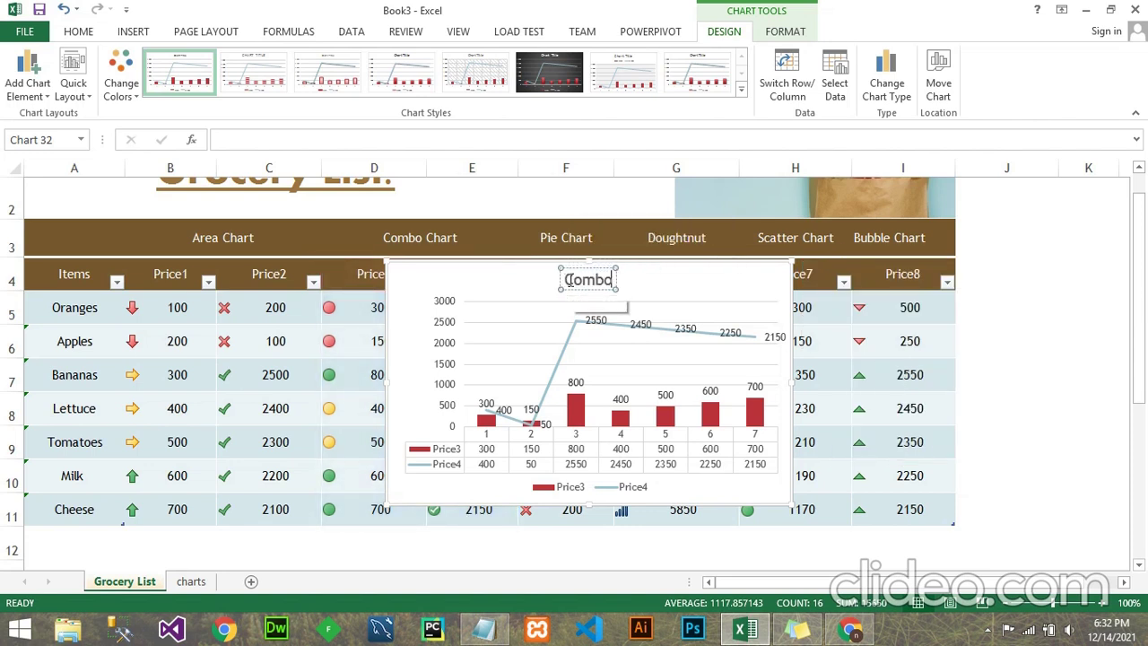
text(Chart)
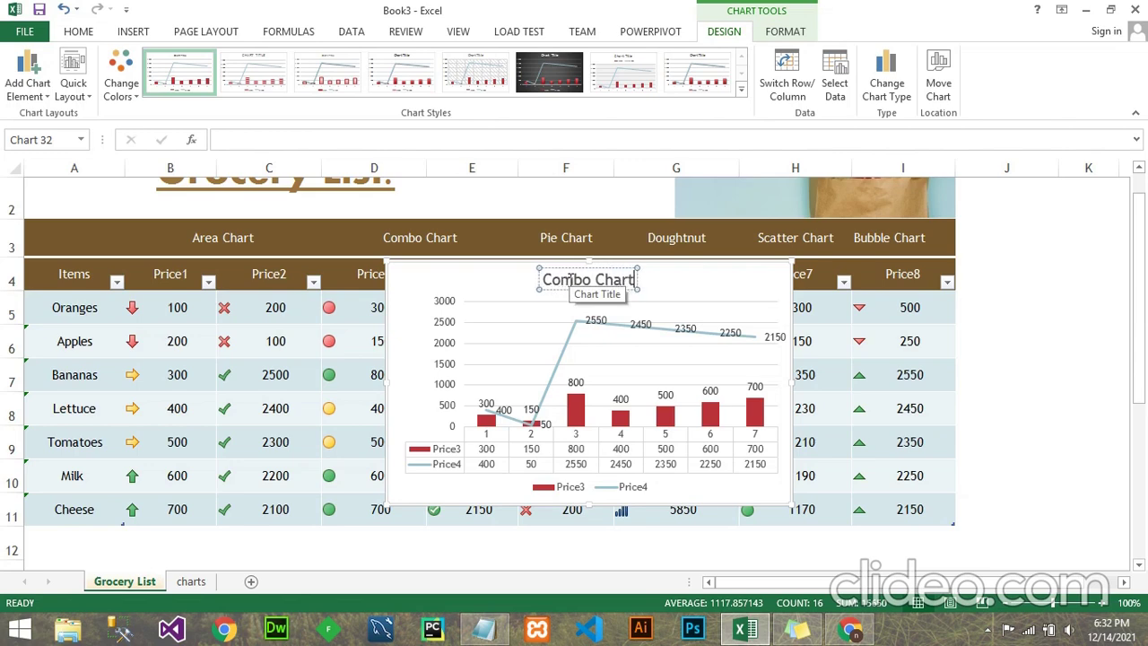
click(482, 276)
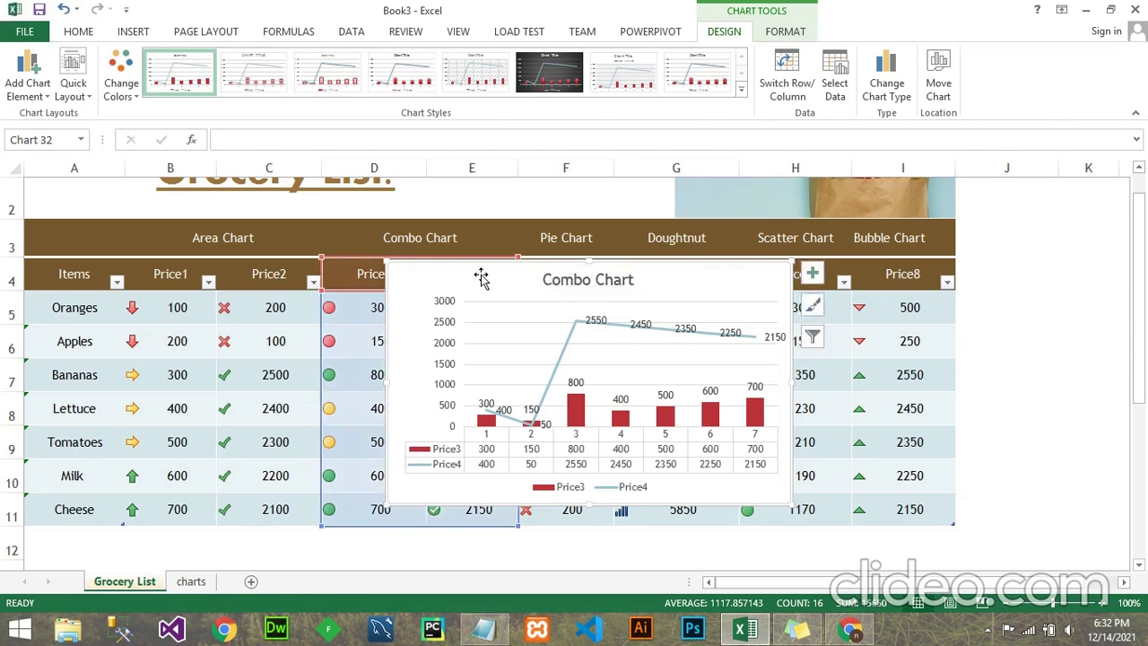
key(Delete)
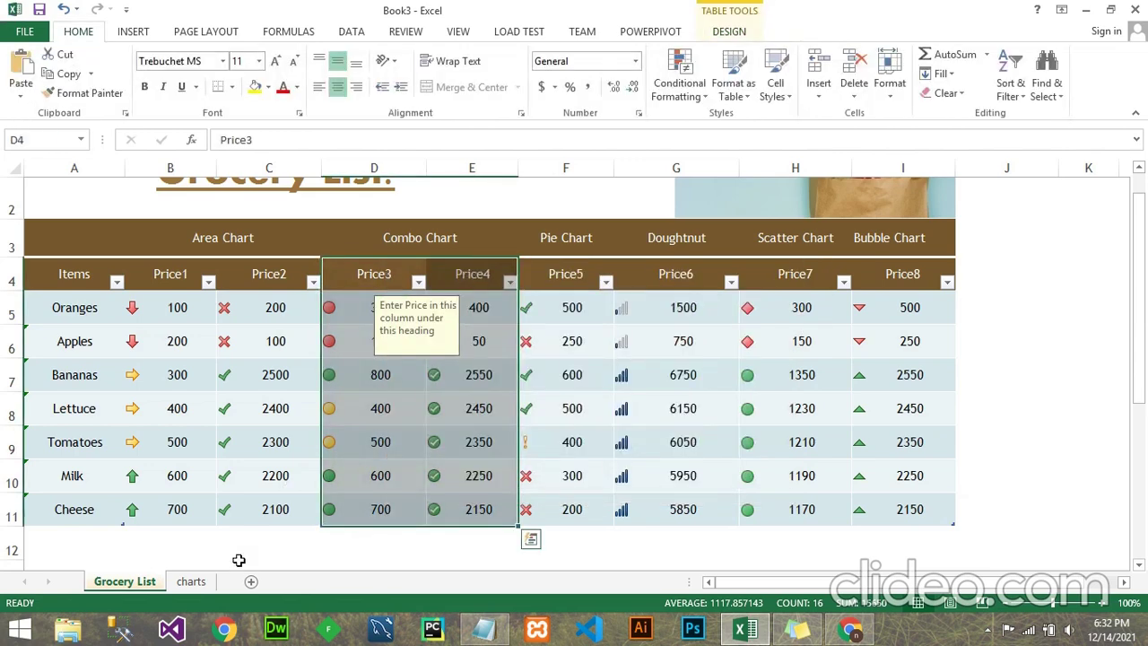
Step: Paste the Combo Chart at J10 on the charts sheet beside the Area Chart, slightly taller
click(191, 582)
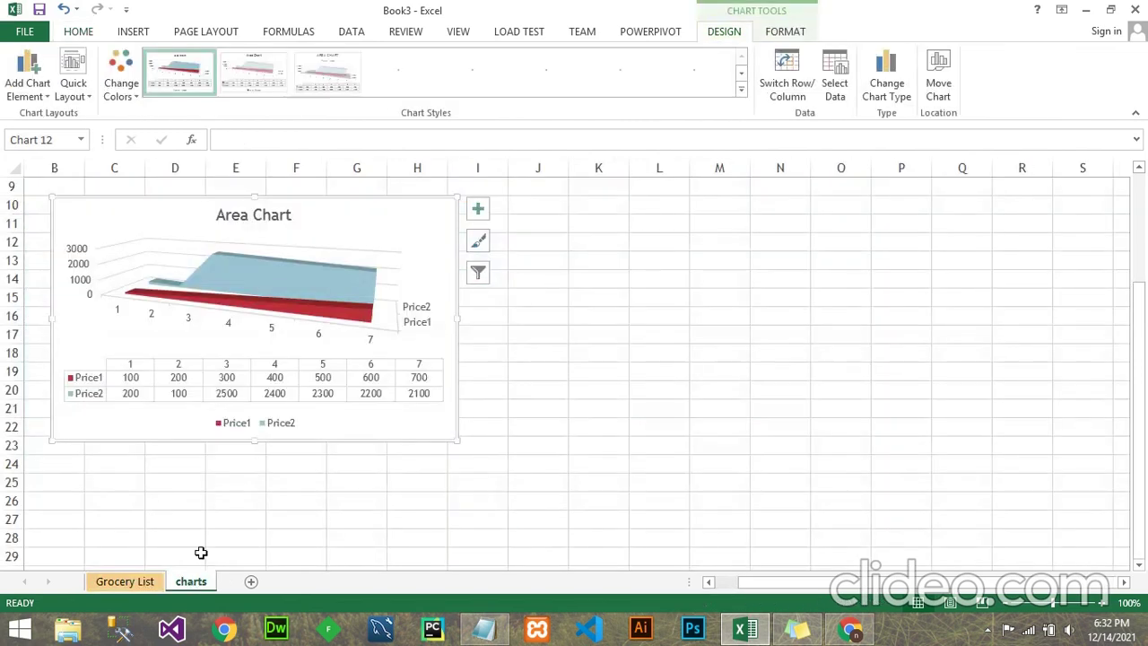
click(509, 210)
key(ctrl+v)
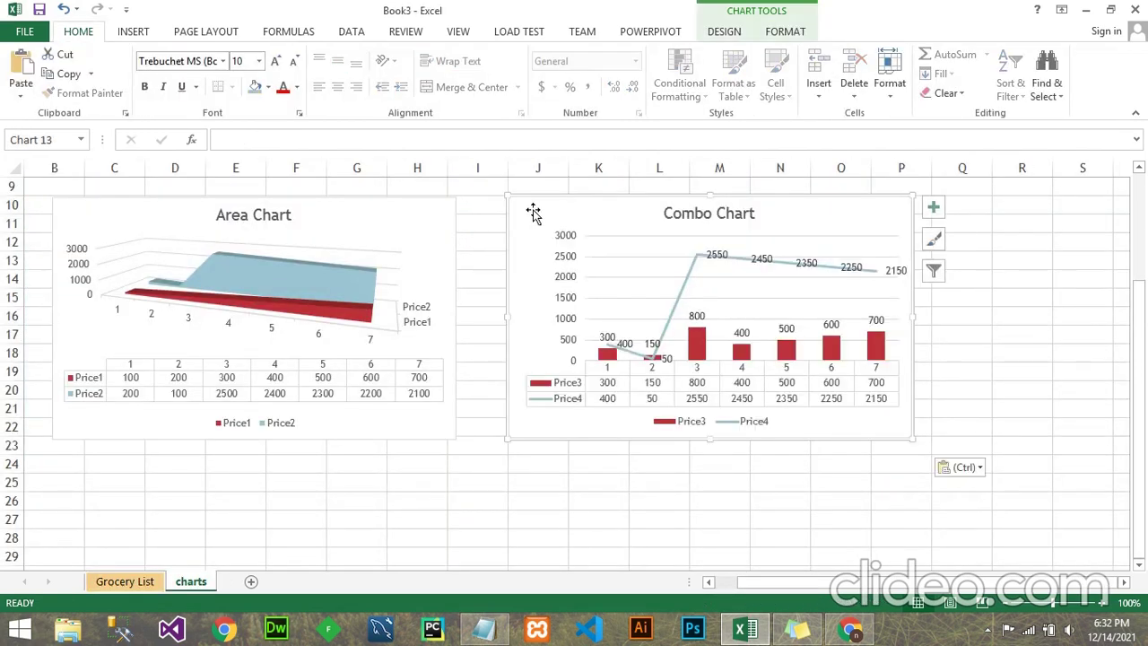
drag(533, 212, 520, 217)
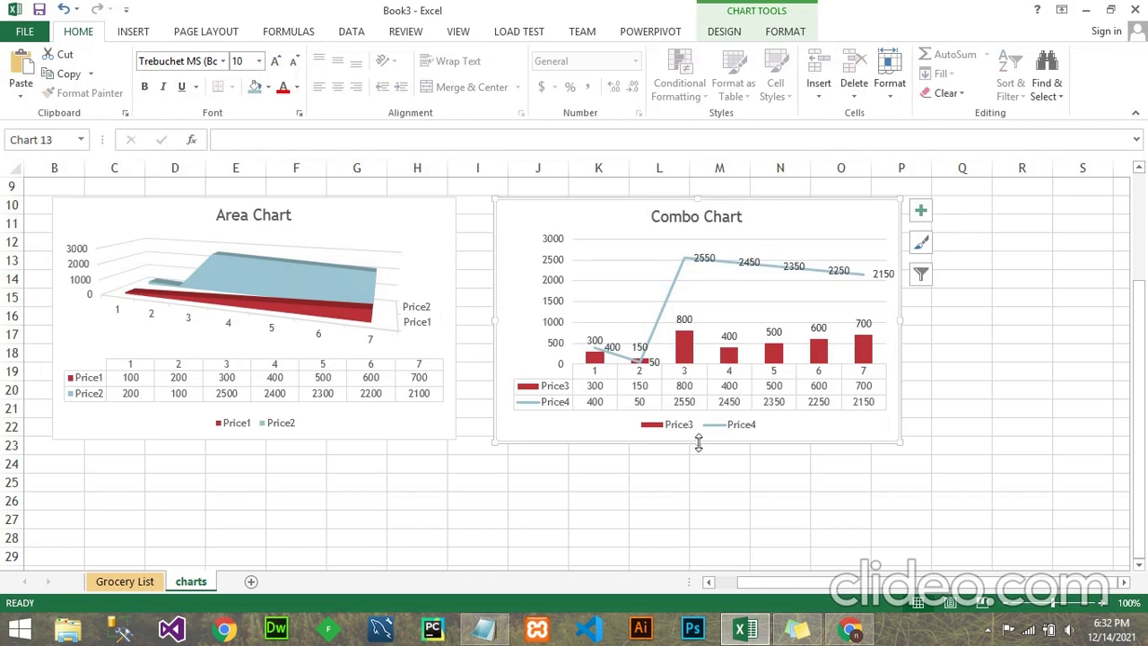
drag(696, 442, 698, 462)
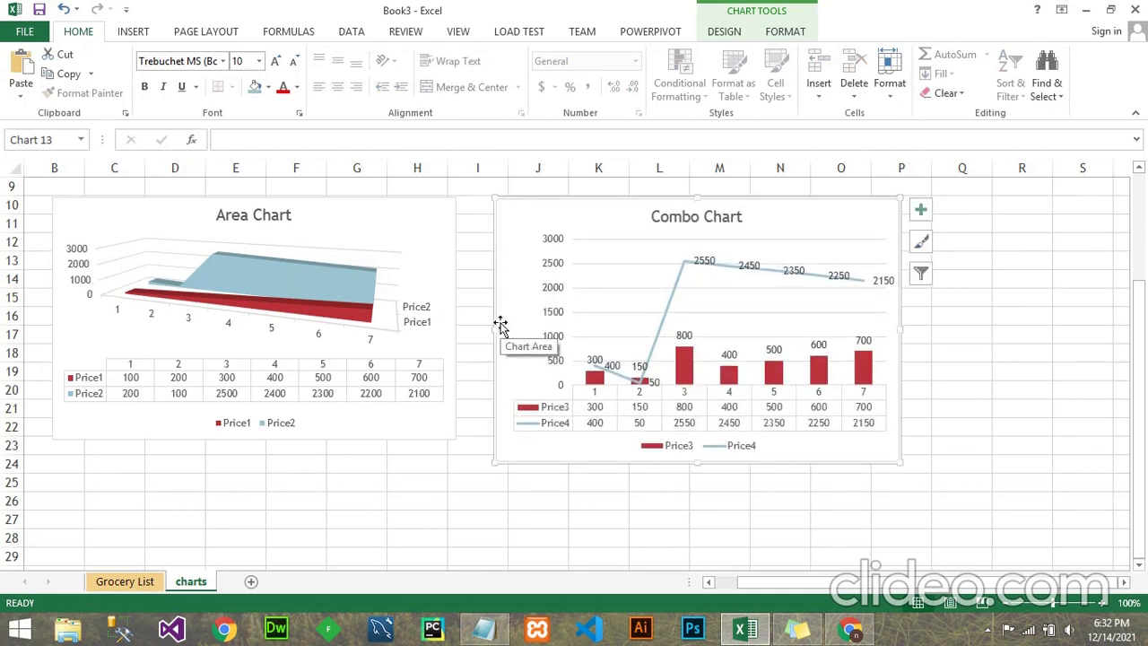
drag(512, 298, 498, 287)
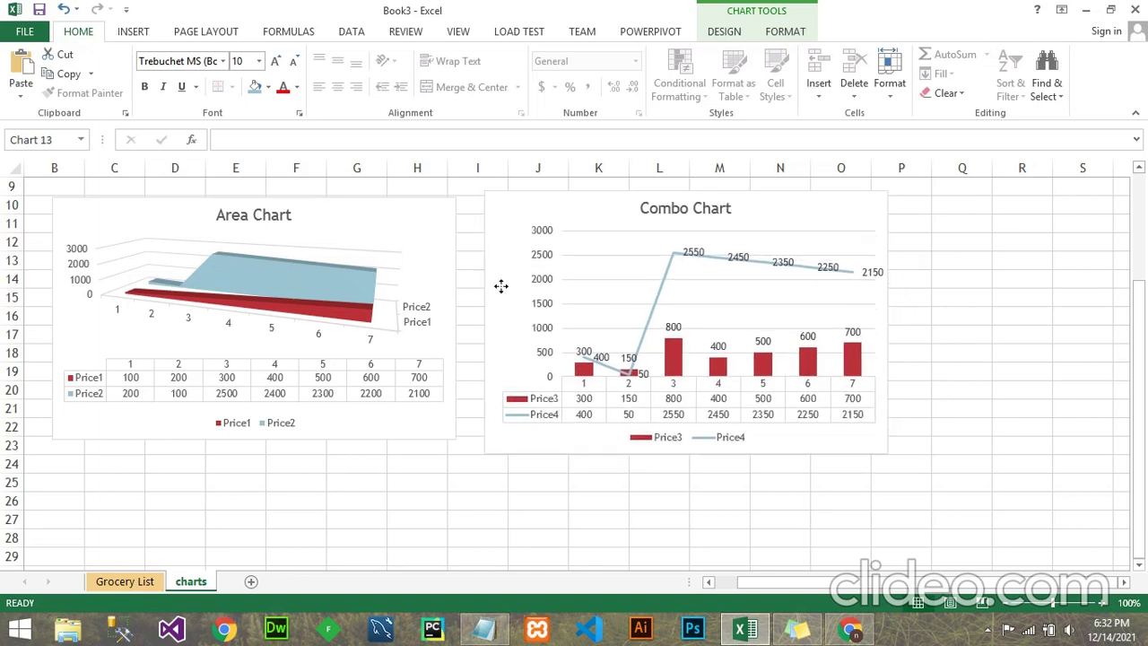
Step: Insert a 3-D Pie chart of the Price5 column (F4:F11) on Grocery List
click(135, 581)
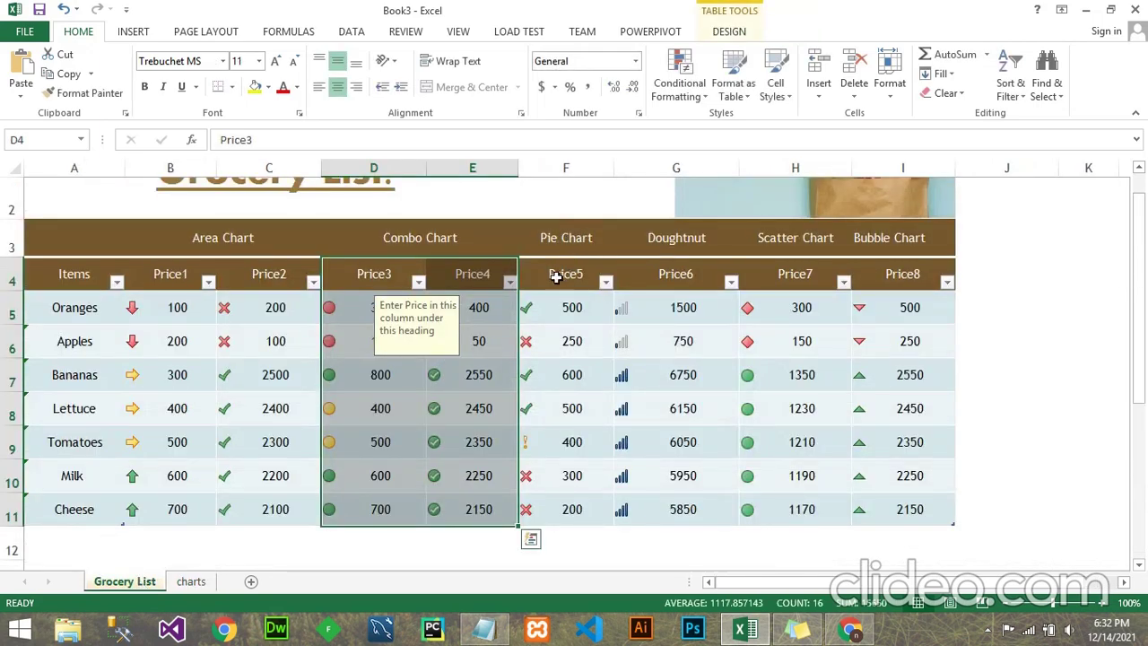
drag(557, 274, 559, 504)
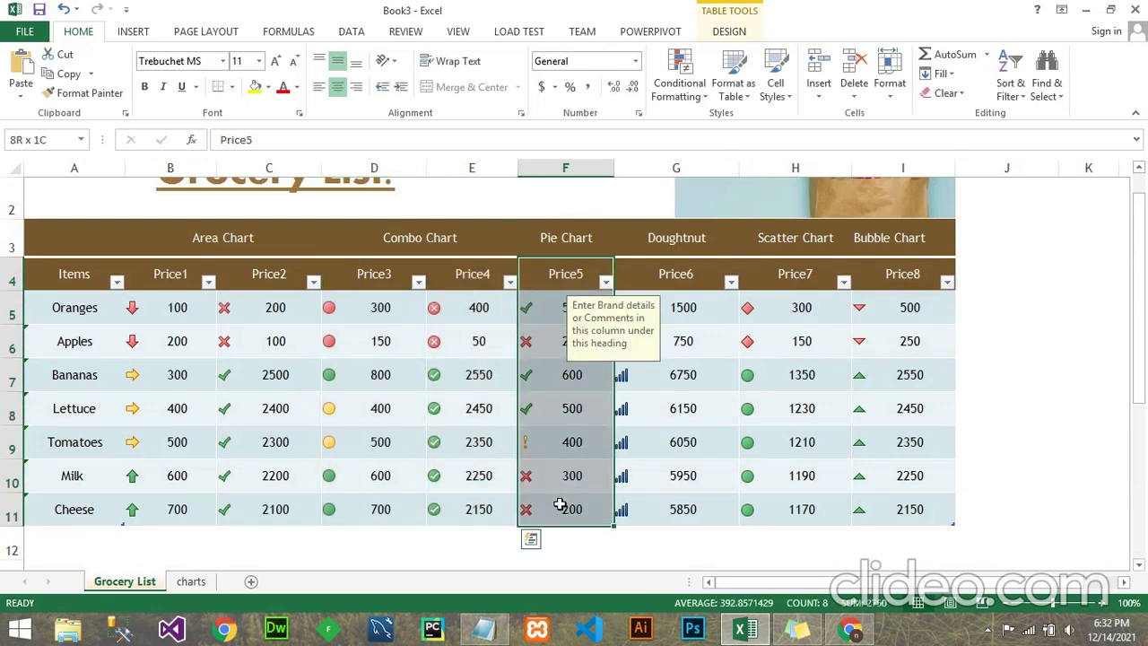
click(135, 32)
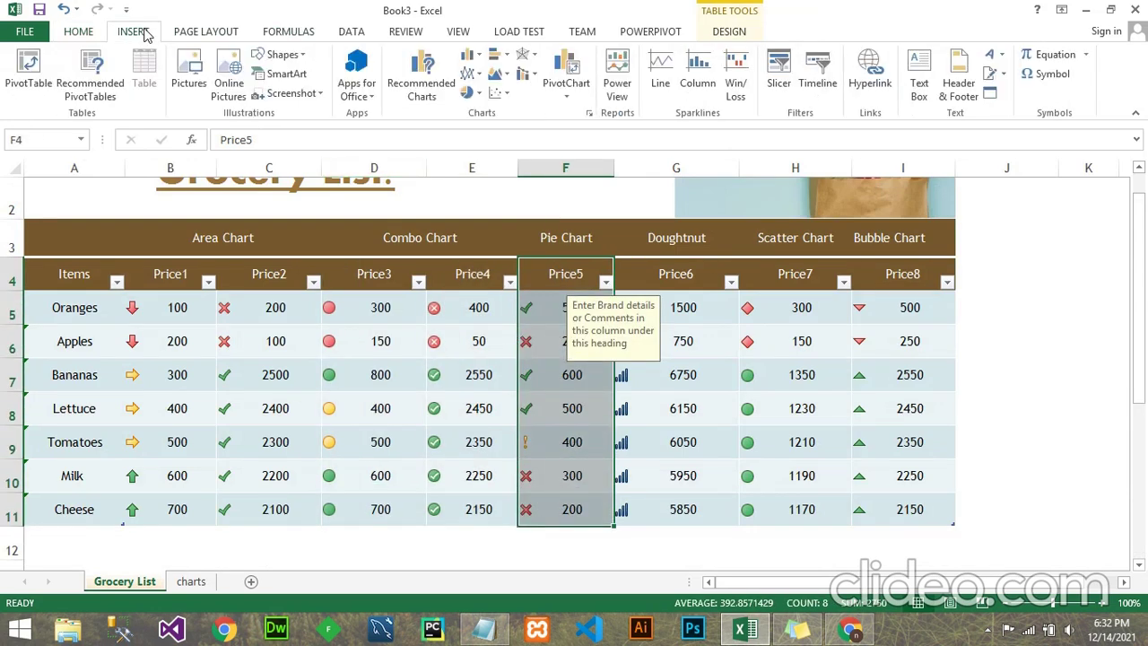
click(470, 93)
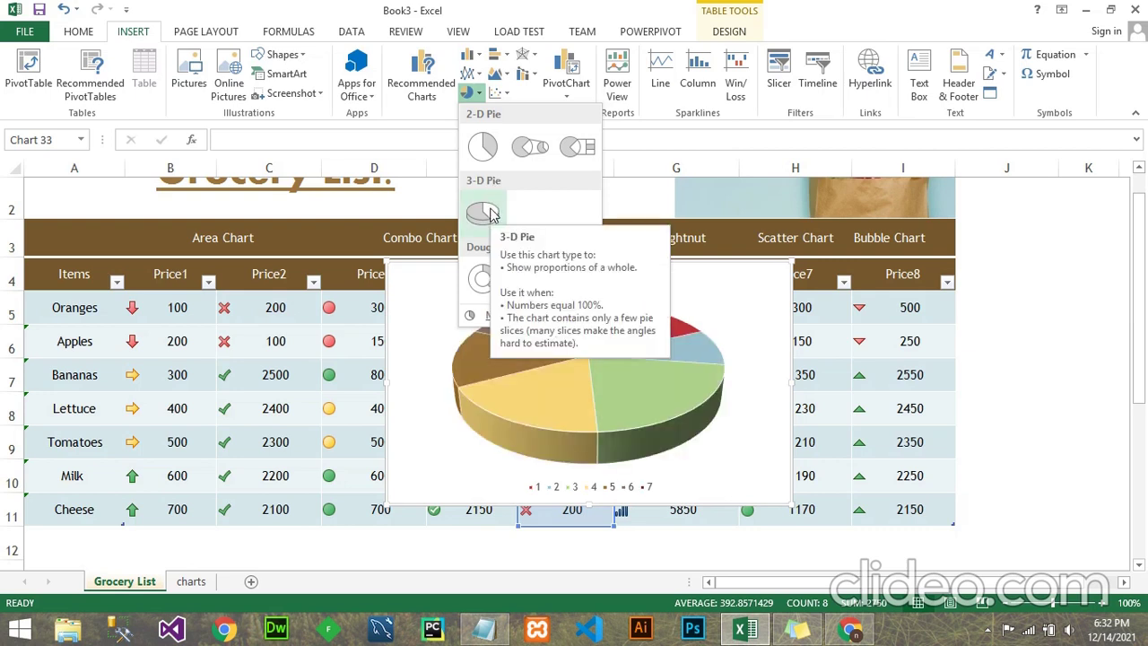
click(484, 210)
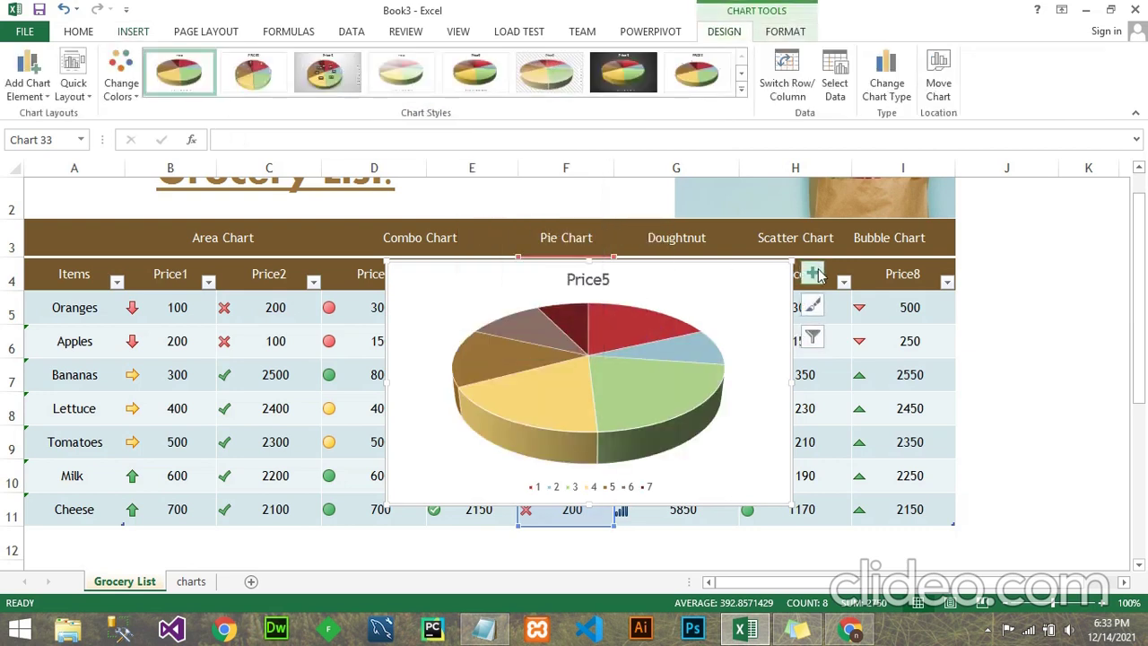
Step: Give the pie chart Style 5 and data labels, then take it off the sheet
click(812, 275)
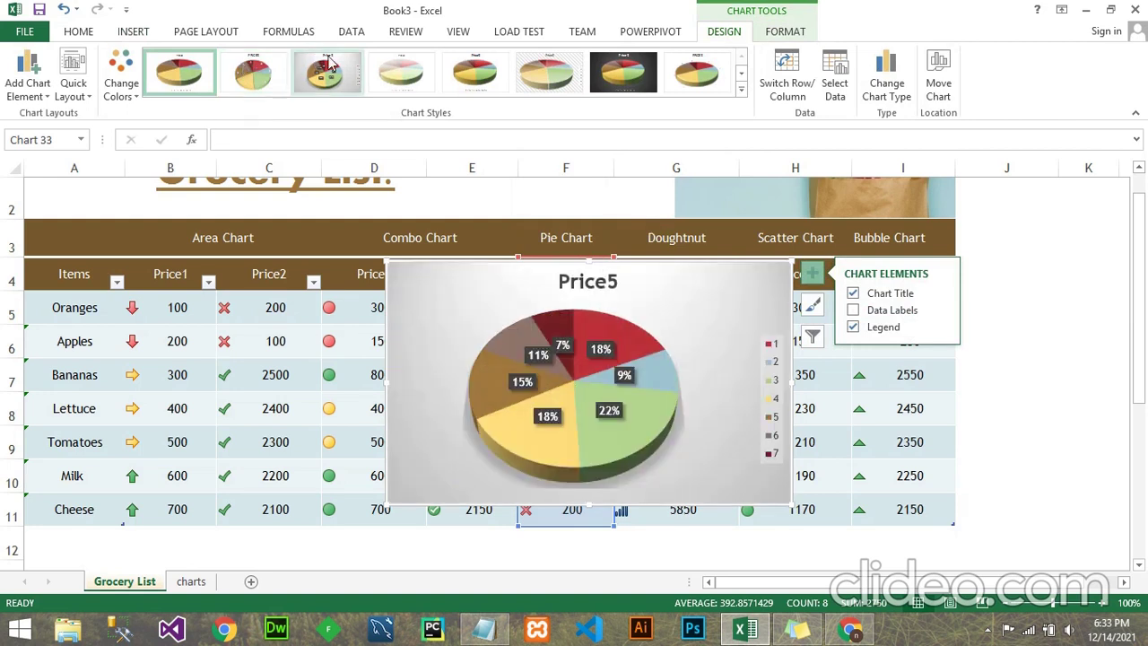
click(465, 70)
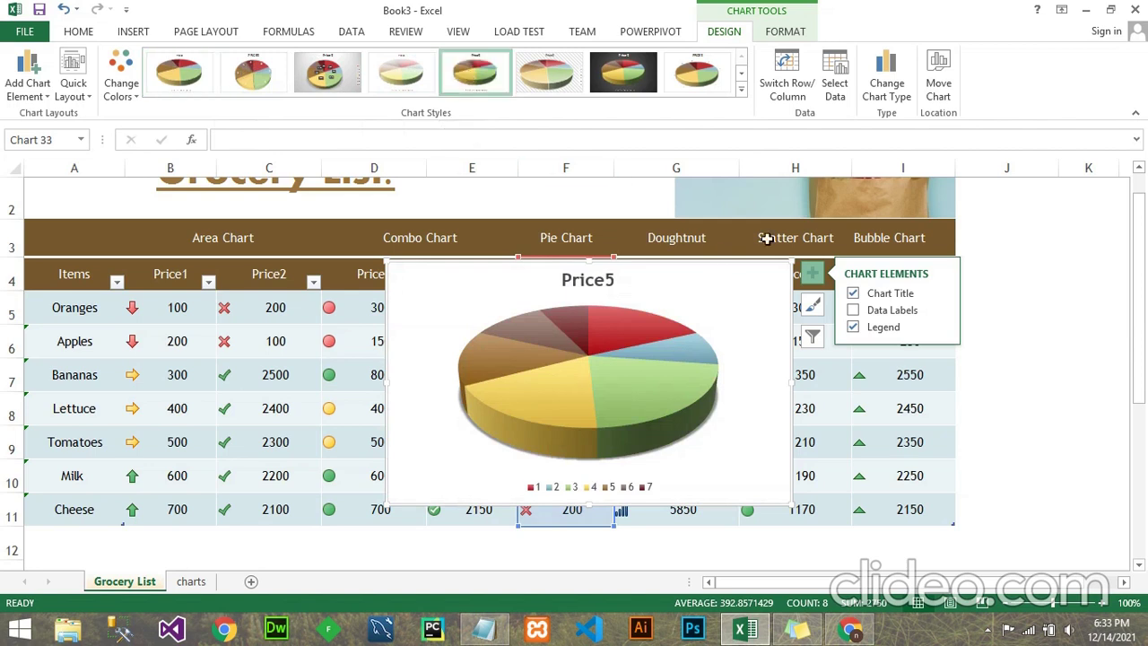
click(852, 309)
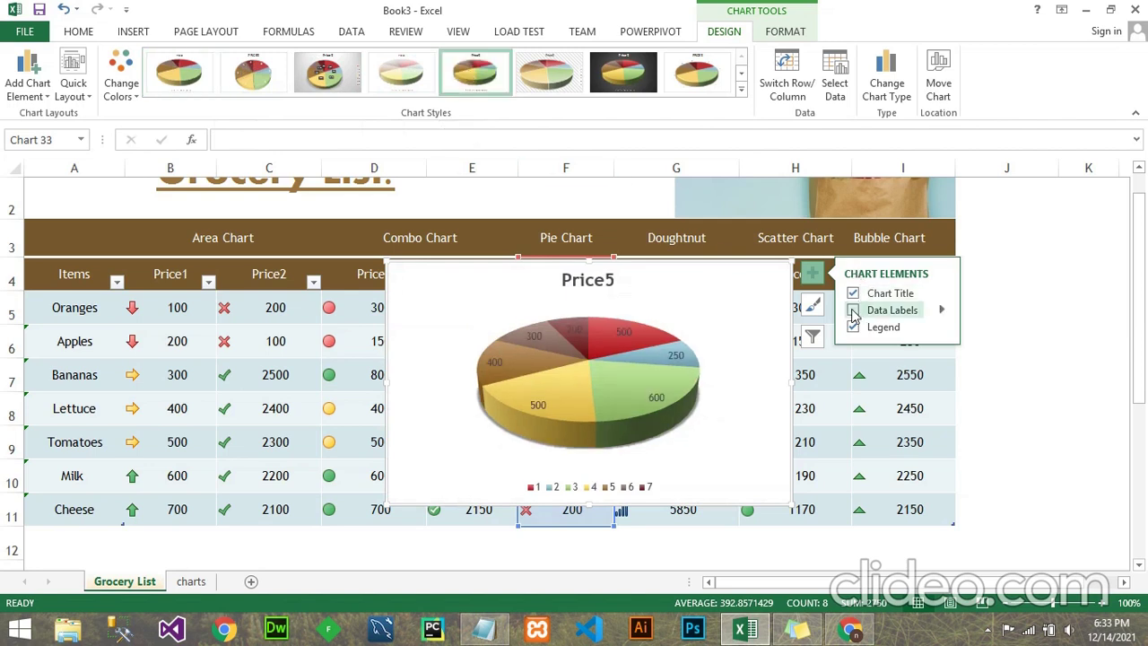
click(735, 316)
click(731, 279)
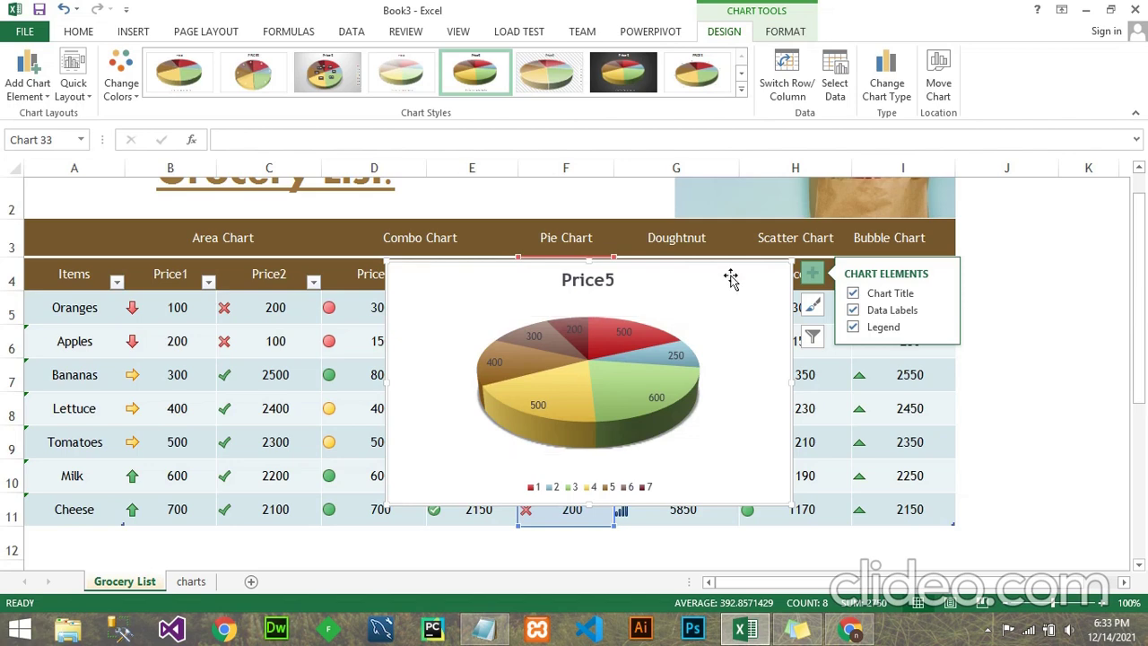
key(Delete)
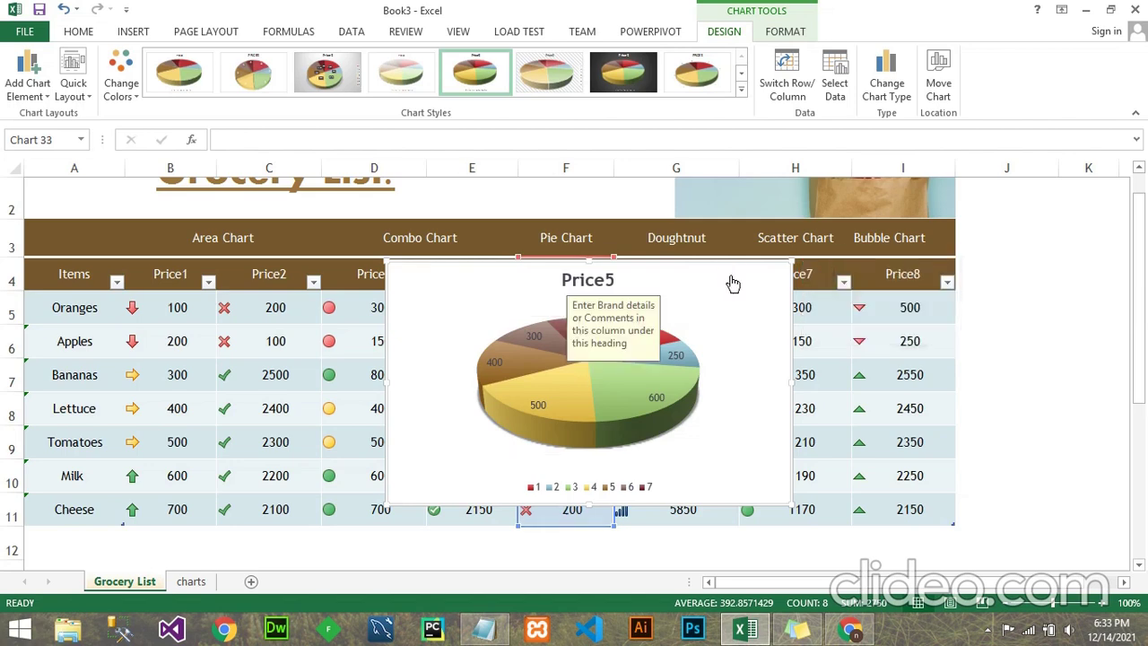
Step: Paste the pie chart at D25 on the charts sheet and title it 'Pie Chart'
click(193, 583)
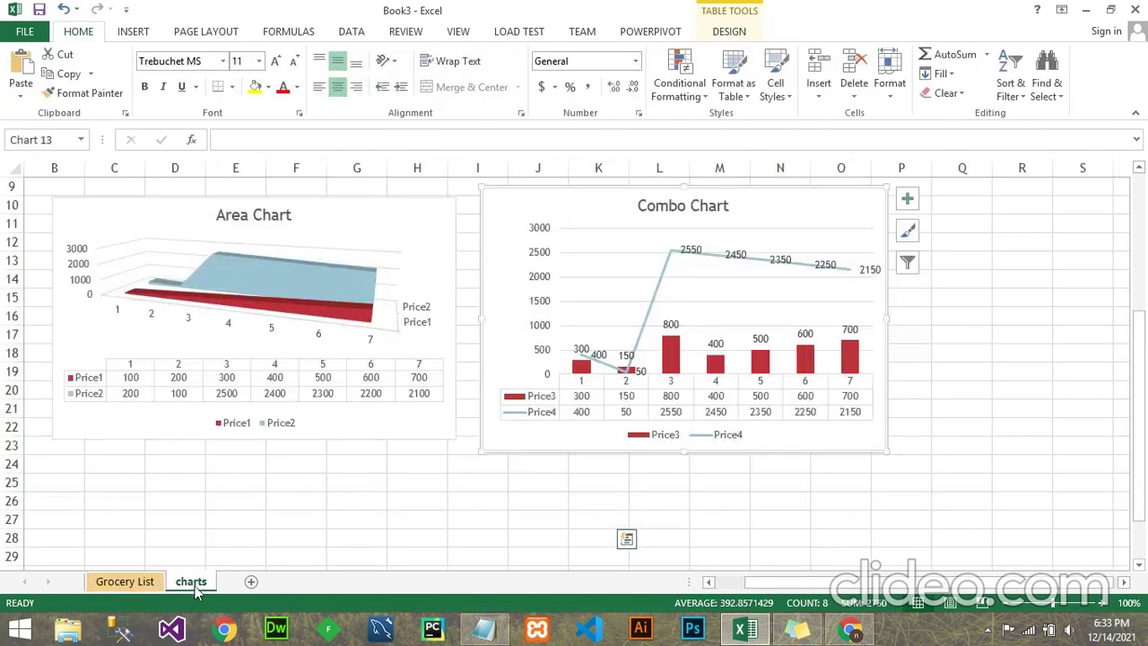
click(186, 491)
key(ctrl+v)
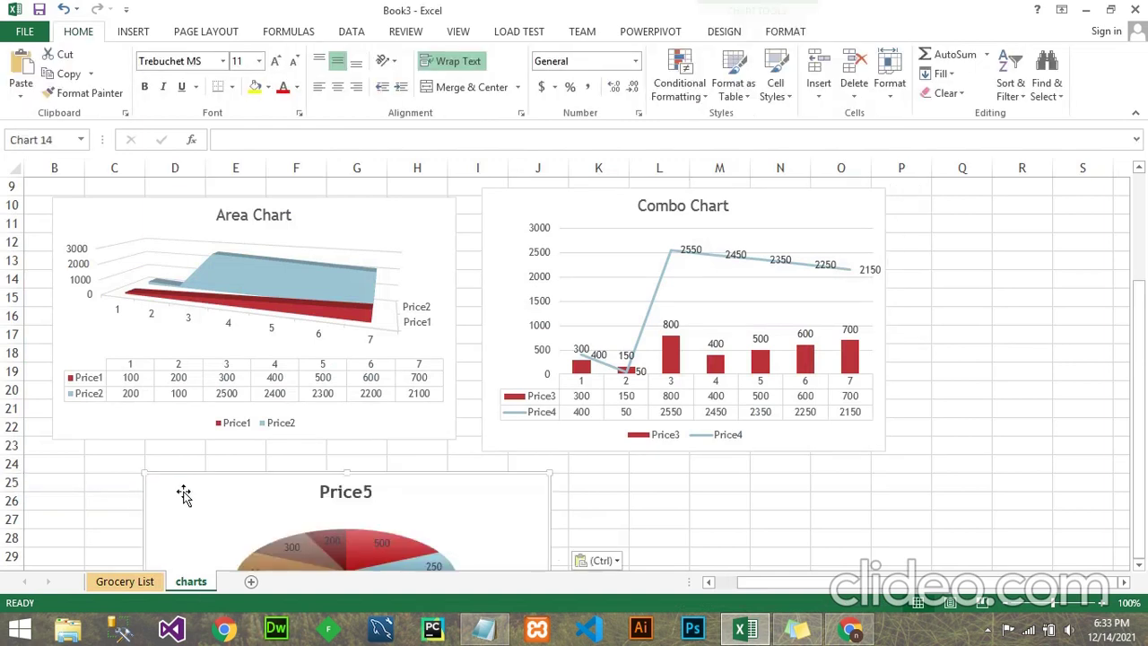
click(371, 489)
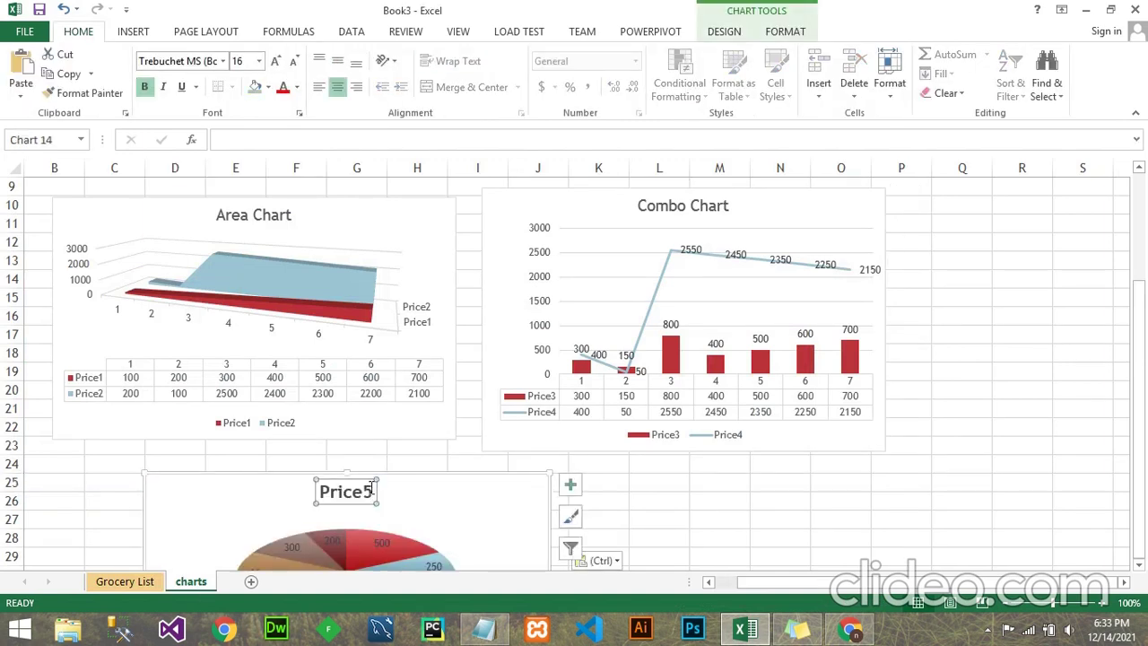
key(ctrl+z)
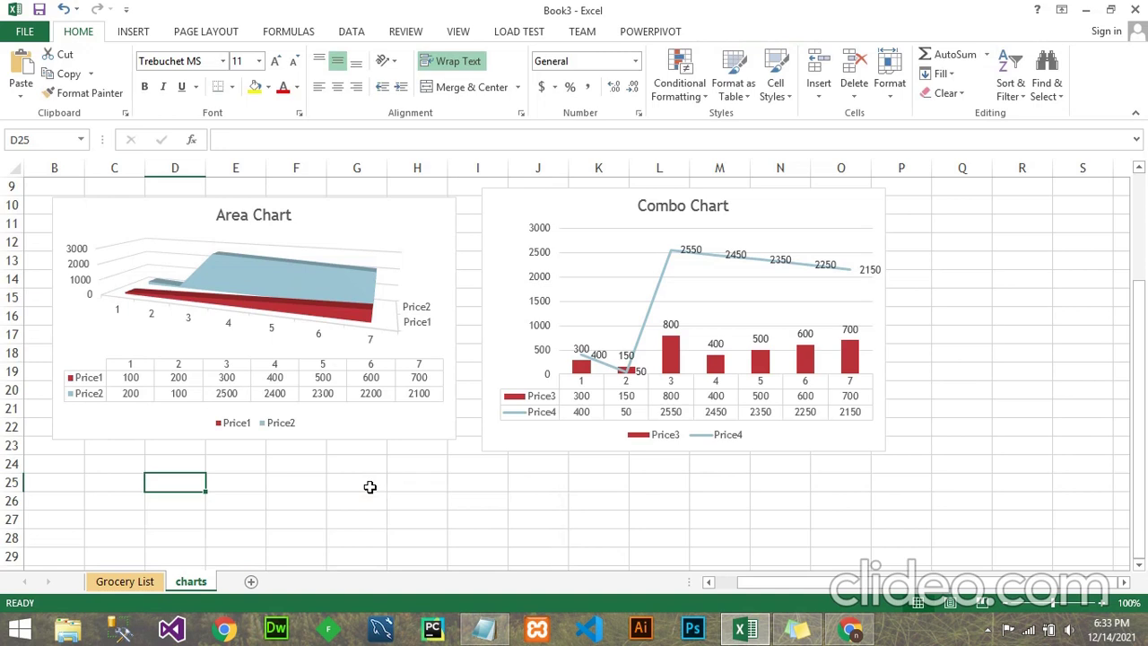
key(ctrl+v)
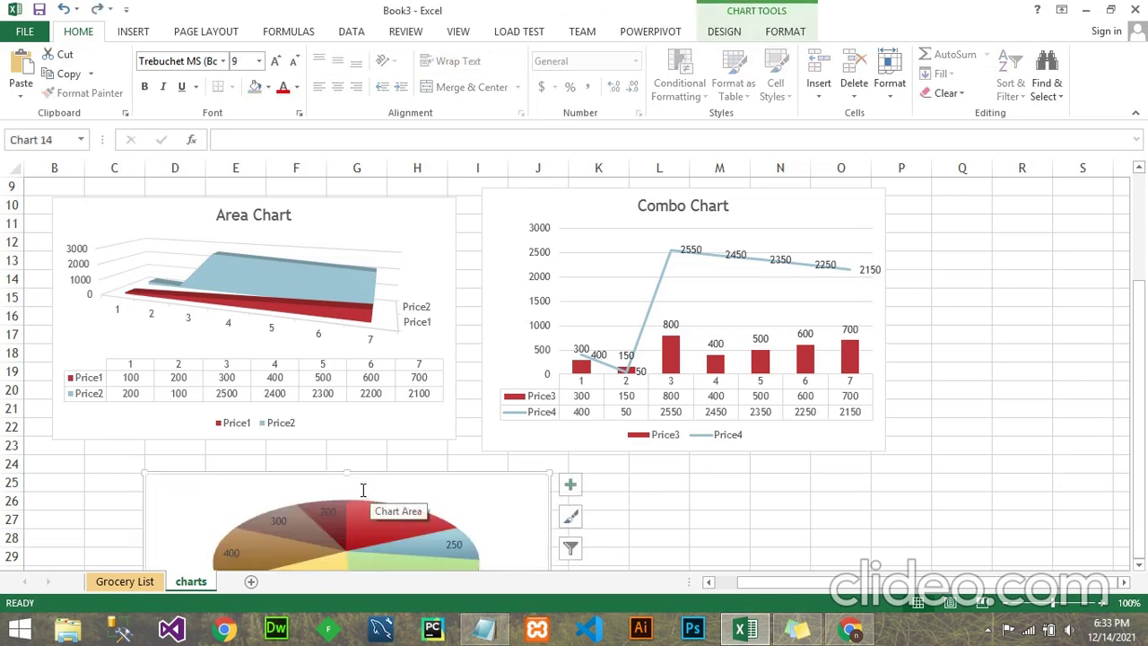
click(371, 489)
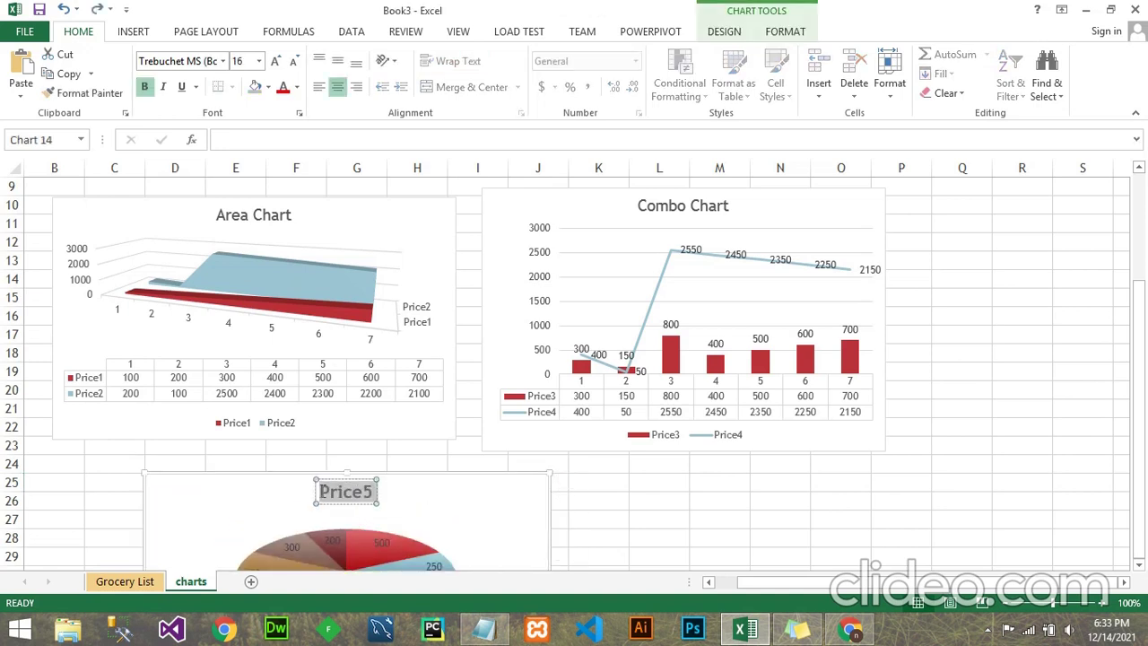
text(P)
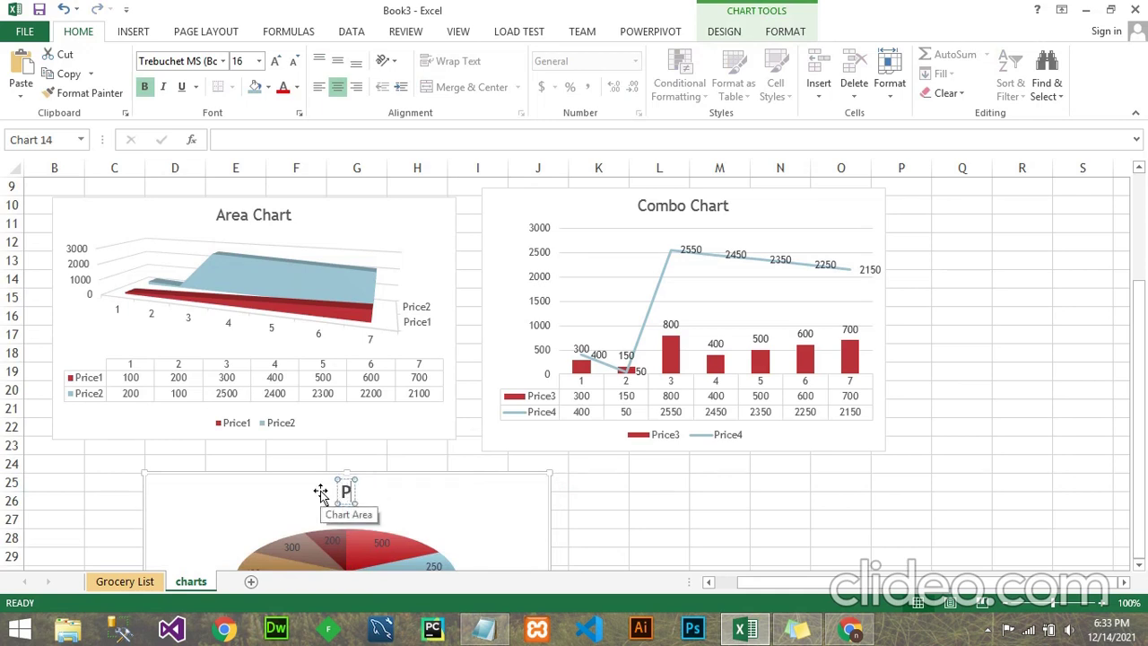
text(ie Chart)
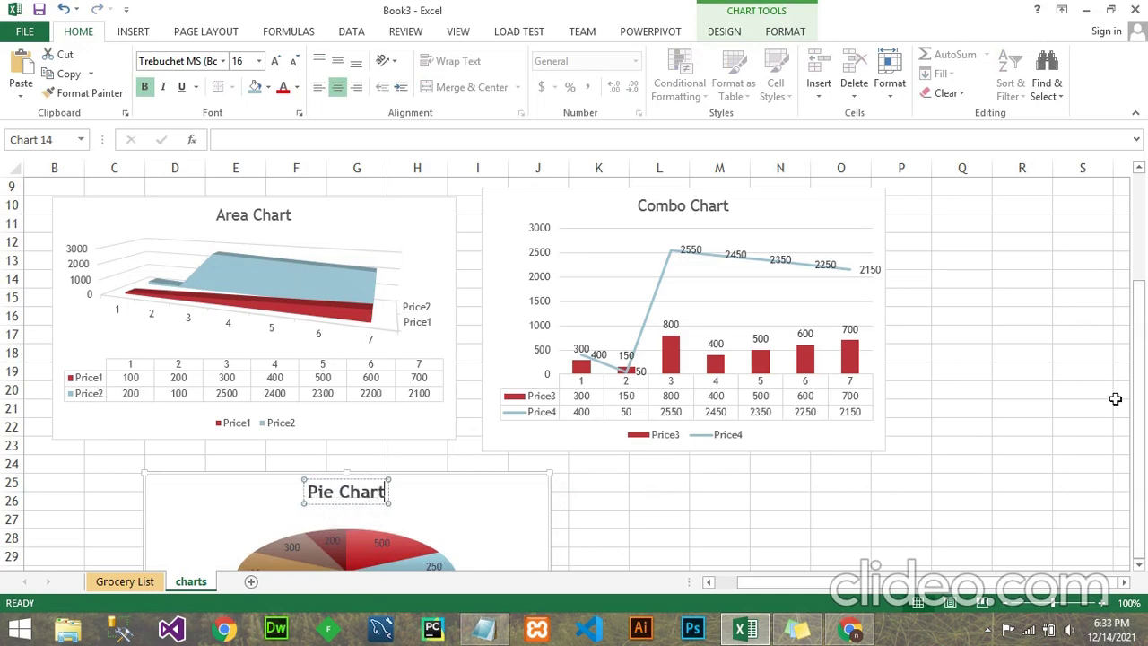
Step: Move the Pie Chart left beneath the Area Chart, then return to Grocery List
click(677, 517)
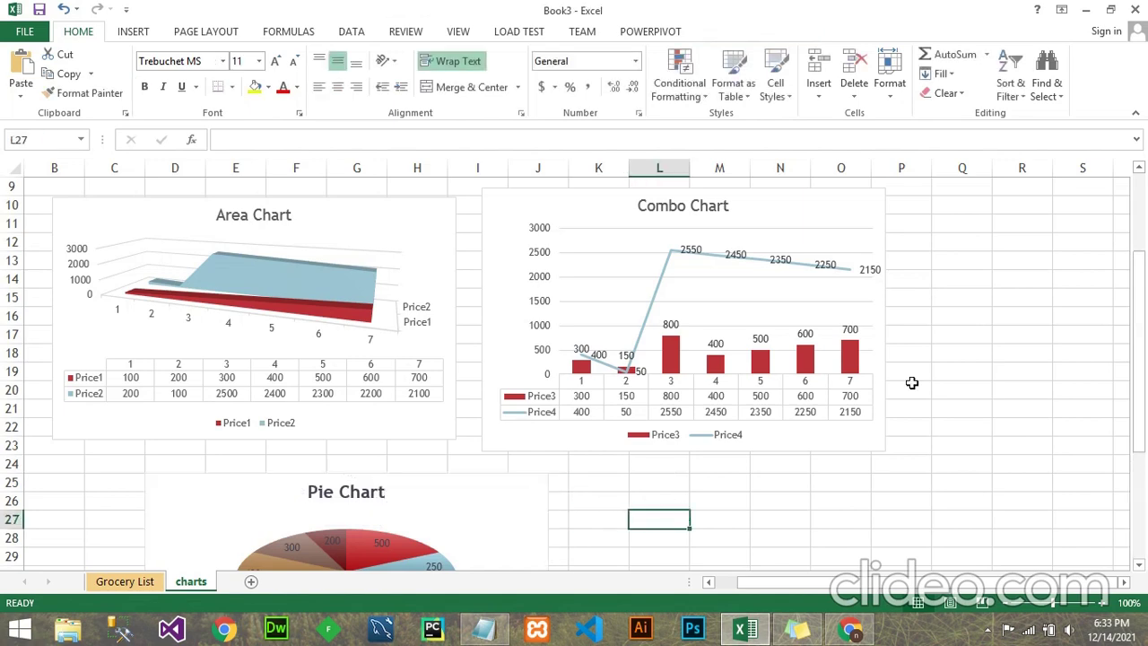
drag(1140, 421, 1142, 441)
click(495, 451)
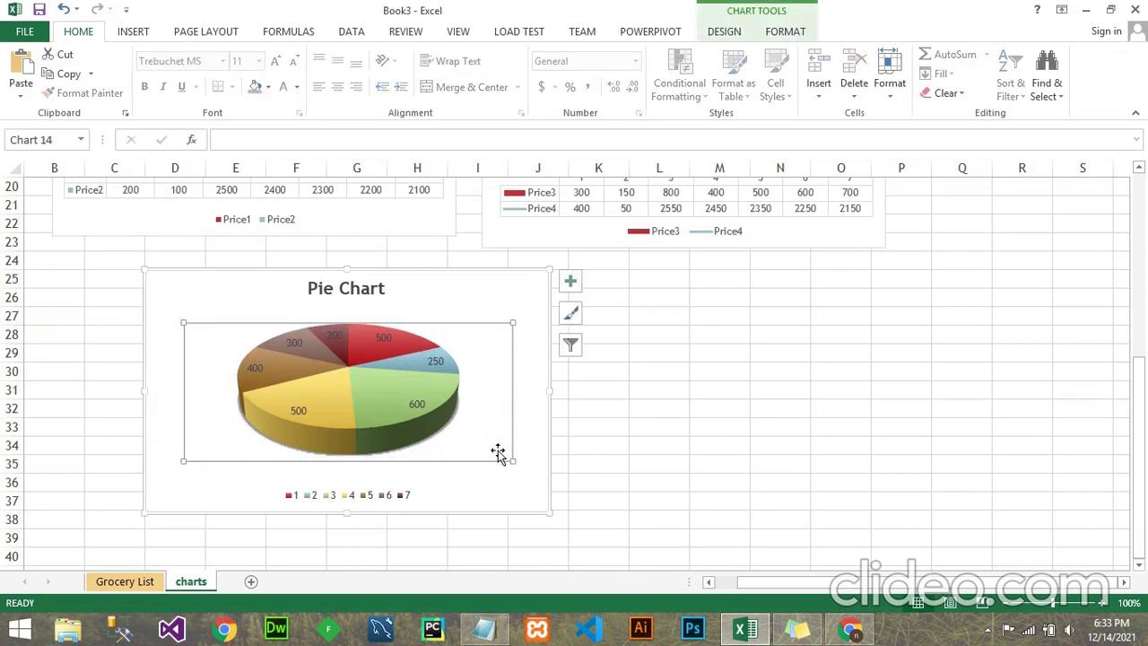
drag(498, 490, 416, 471)
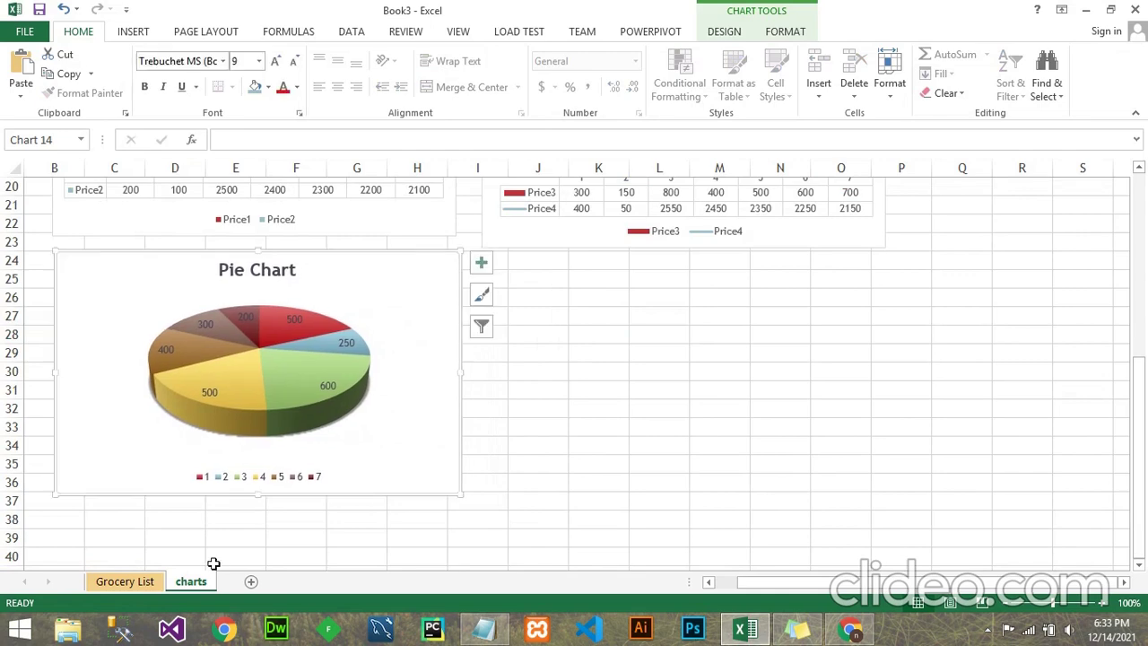
click(140, 583)
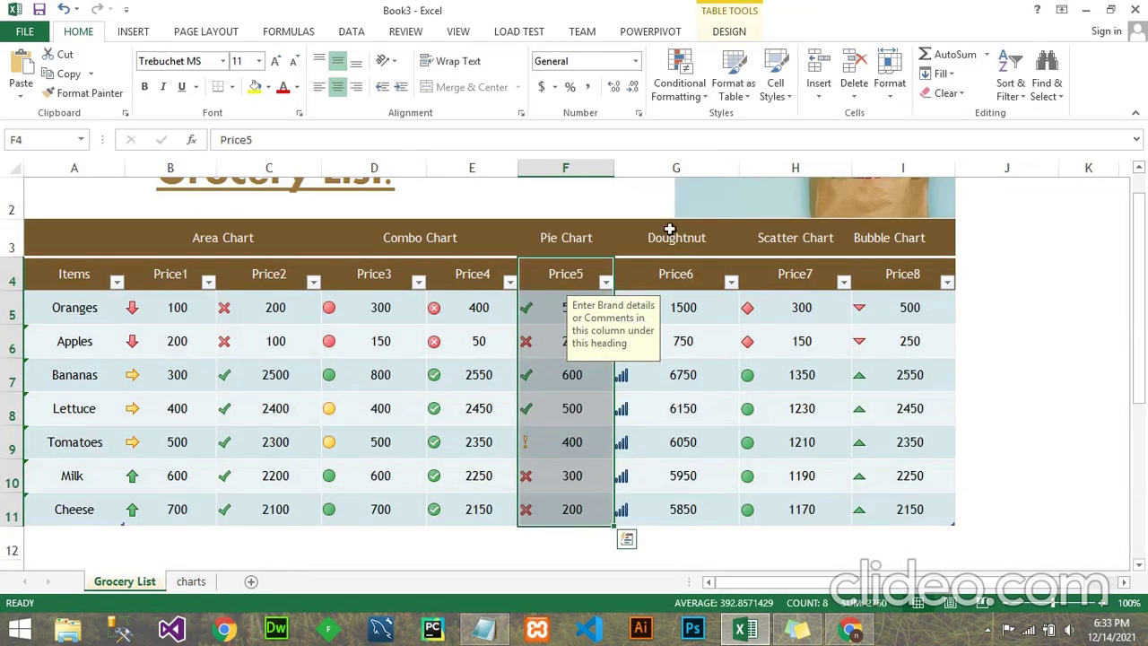
Step: Insert a doughnut chart of the Price6 column (G4:G11)
drag(675, 276, 683, 510)
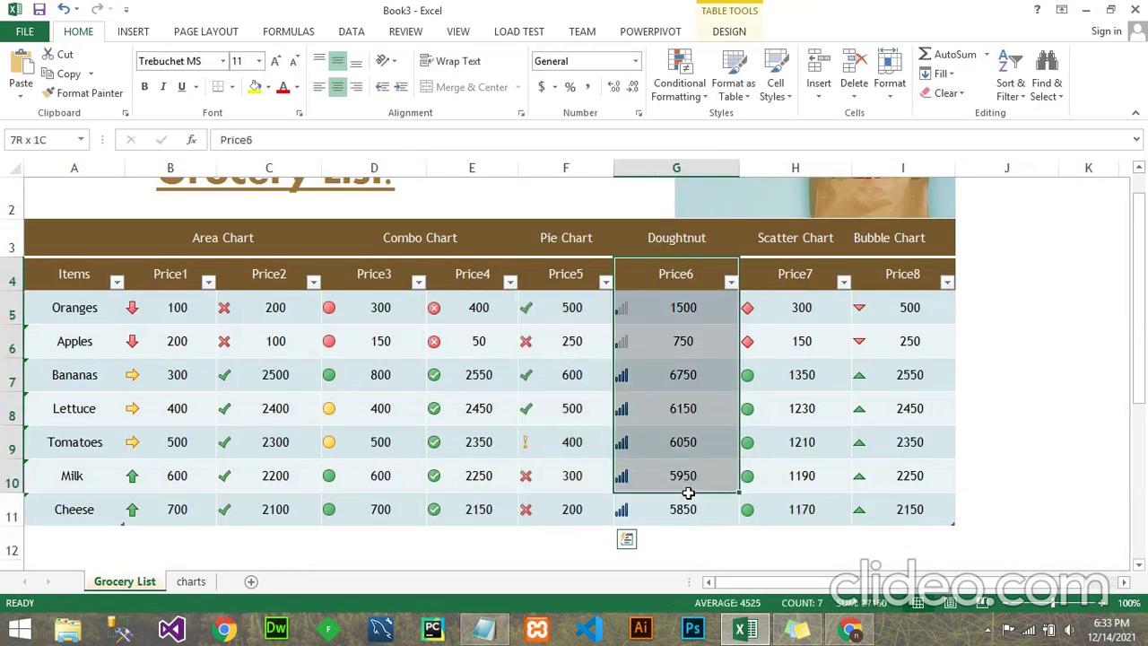
click(134, 32)
click(471, 93)
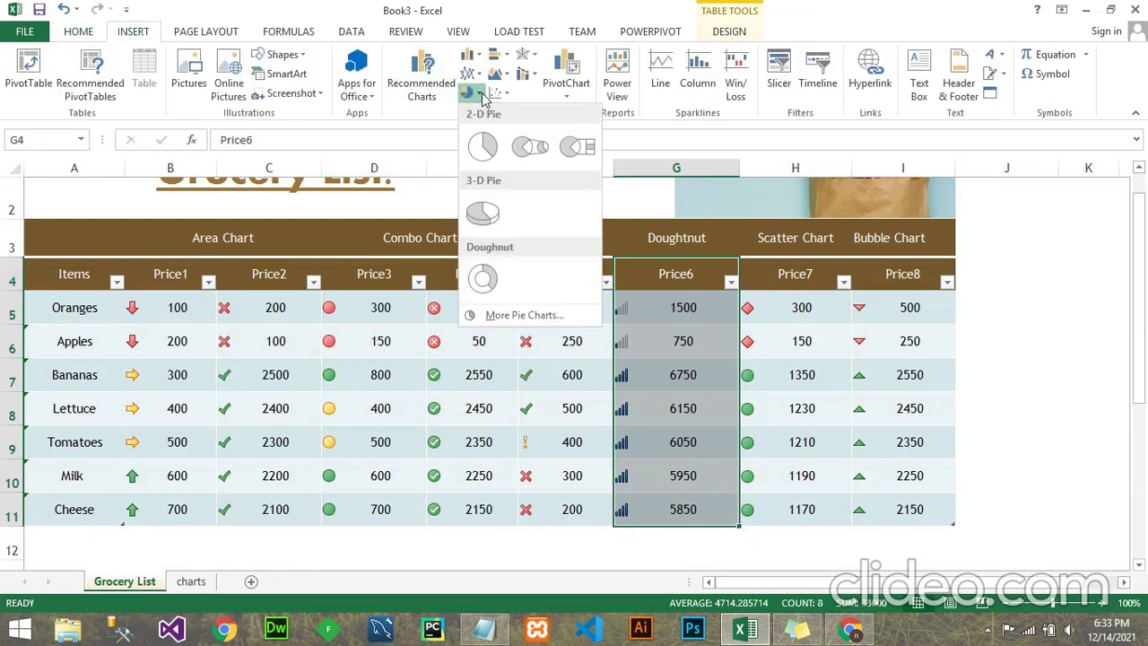
click(483, 281)
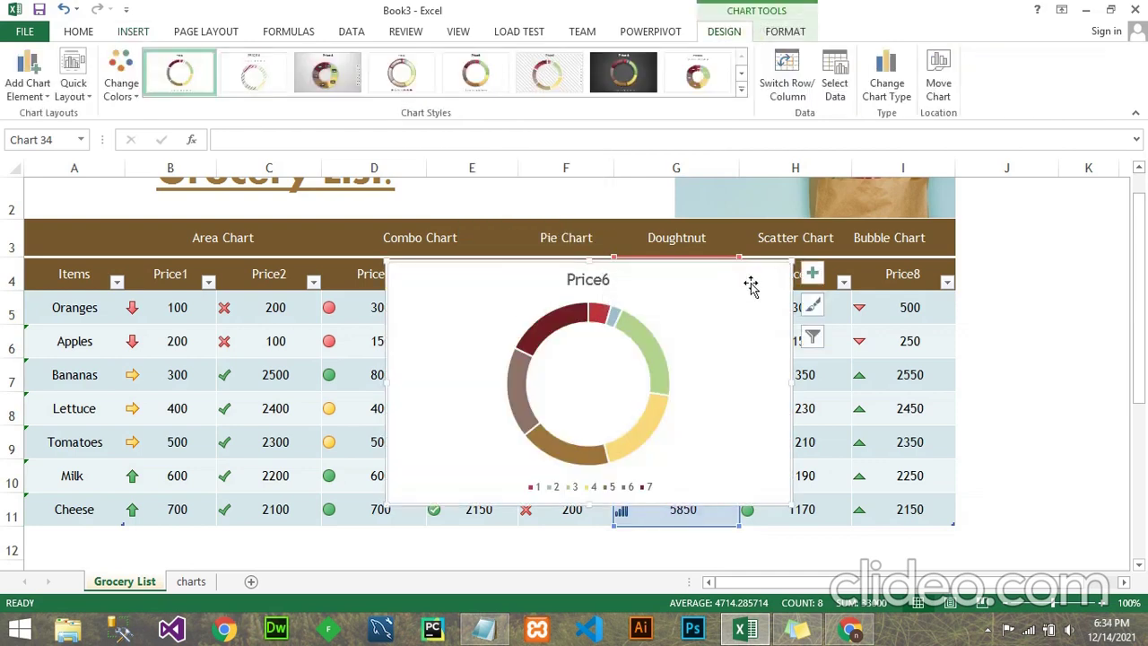
Step: Add data labels and Style 5 to the doughnut chart
click(812, 272)
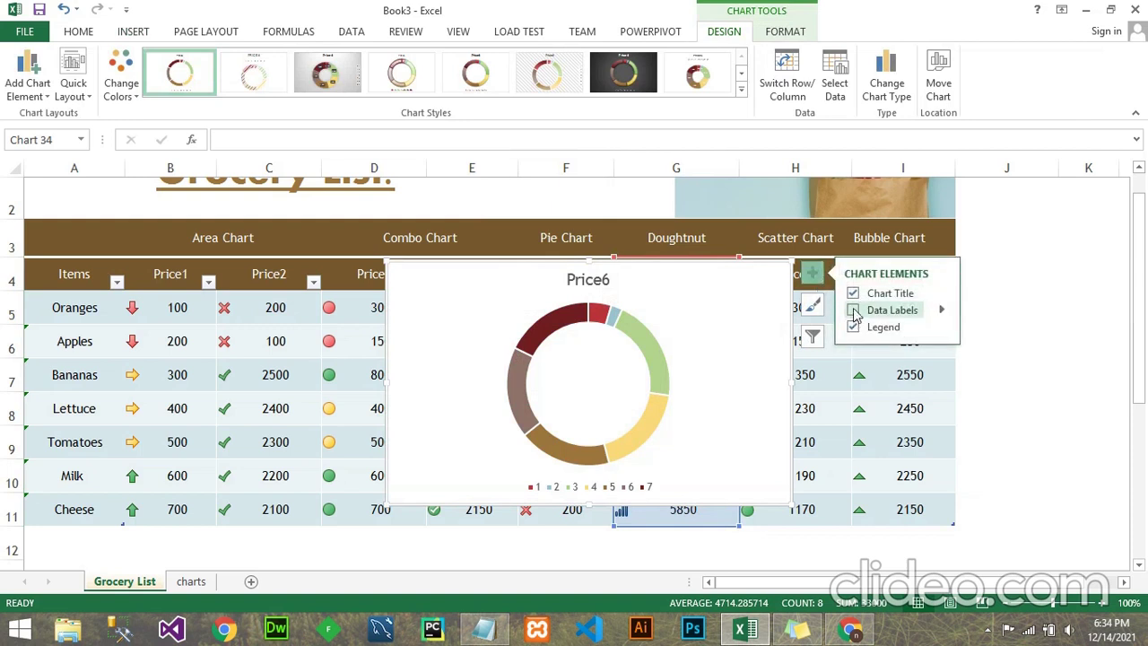
click(853, 309)
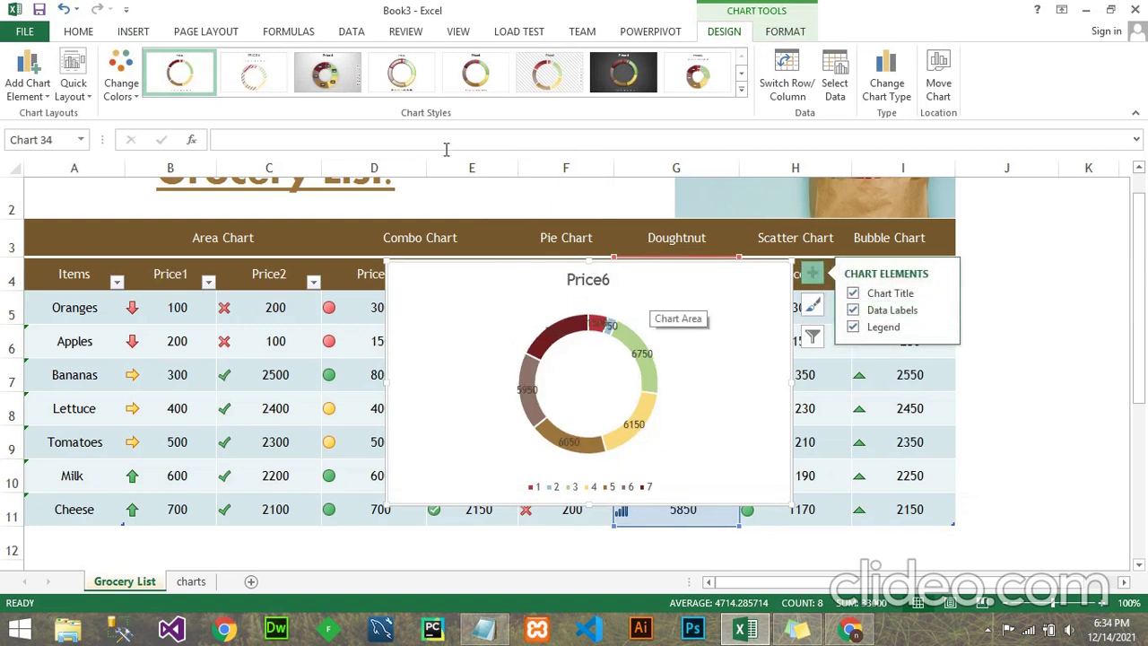
click(472, 72)
Step: Retitle the doughnut chart 'Doughtnut' and cut it from the sheet
click(607, 275)
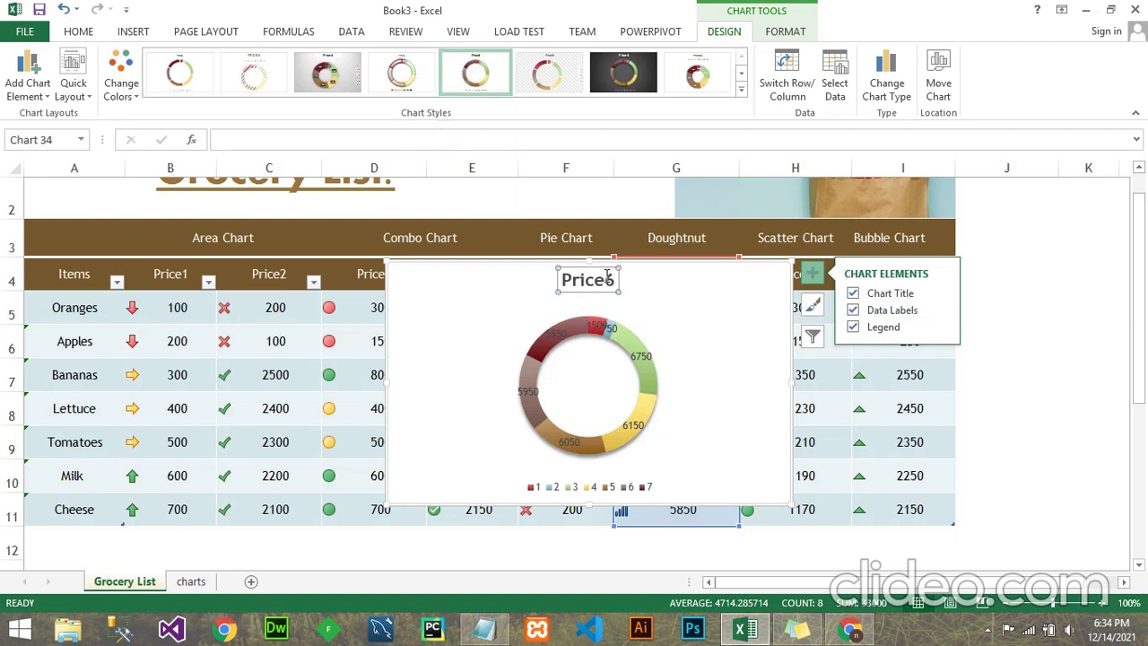
click(613, 279)
drag(613, 279, 562, 283)
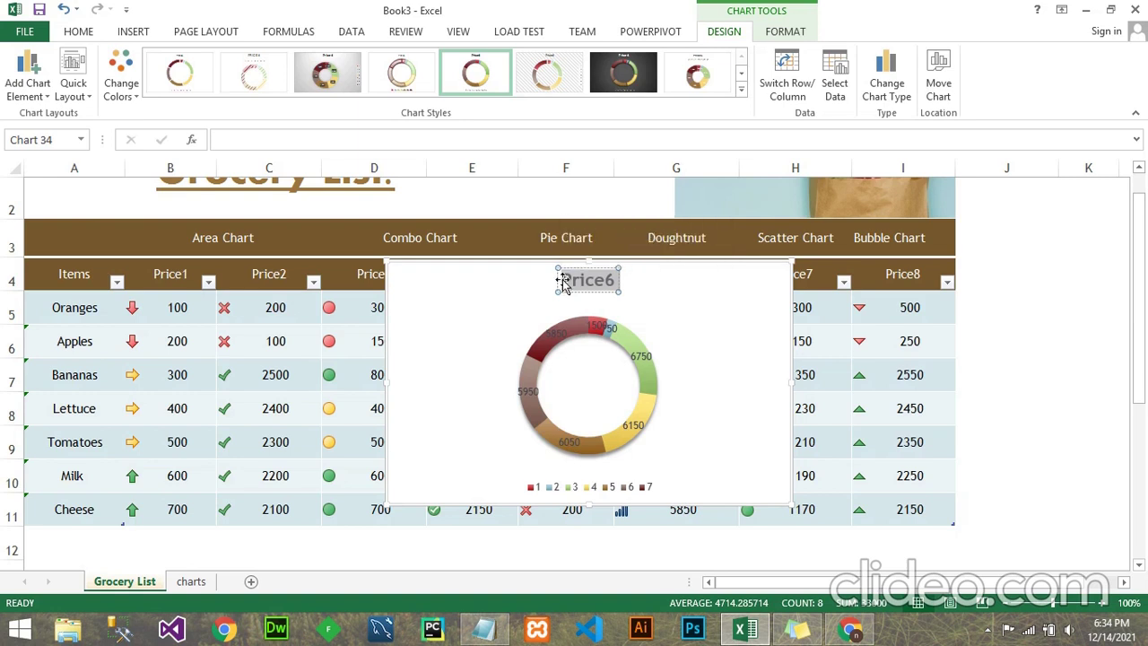
key(Delete)
text(Dou)
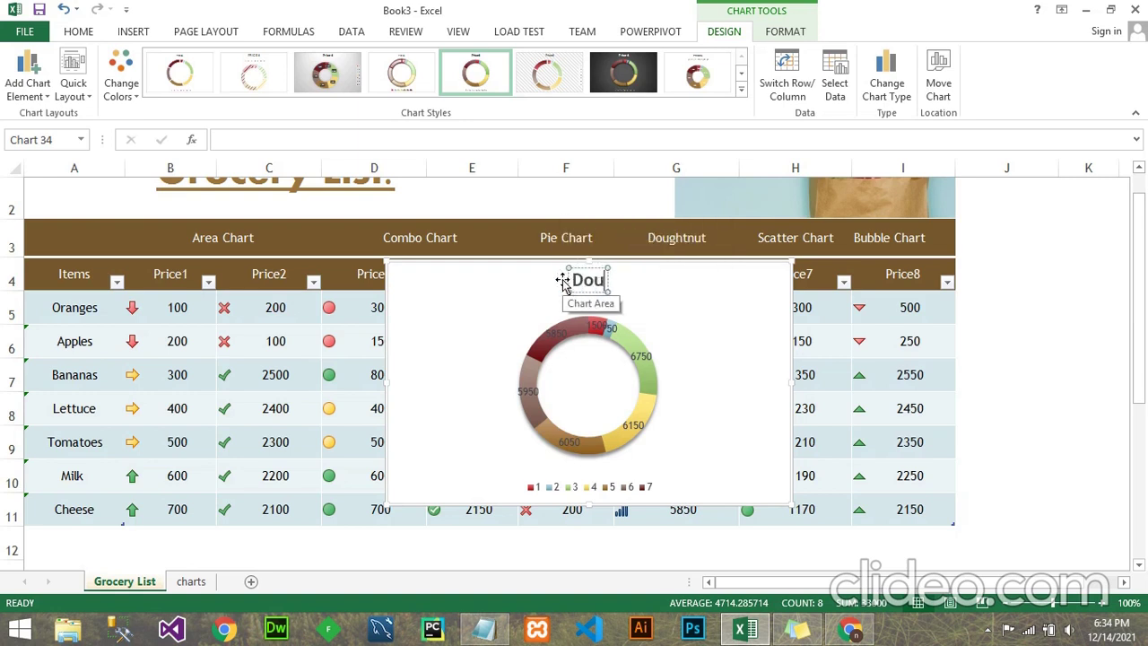
text(ghtnut)
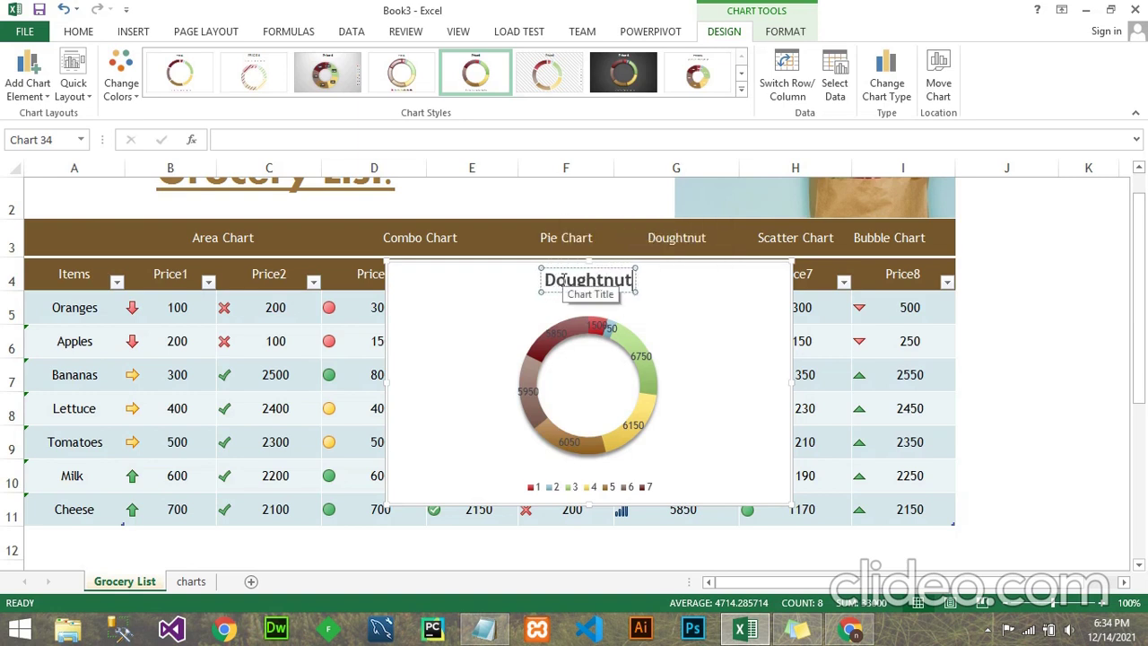
click(478, 303)
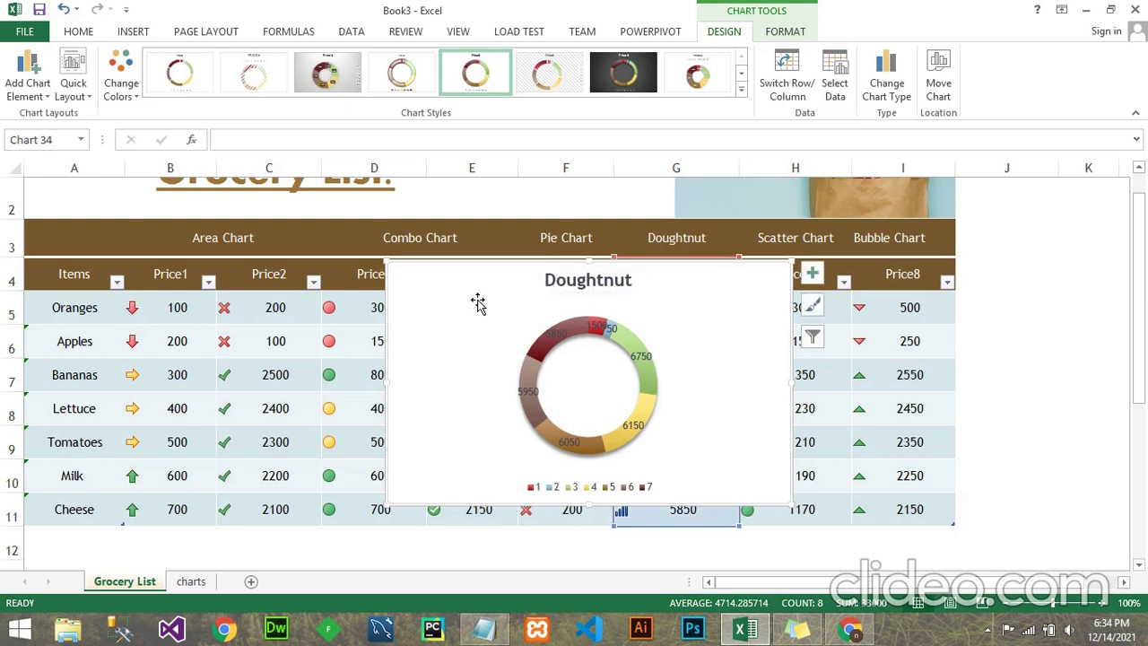
key(ctrl+x)
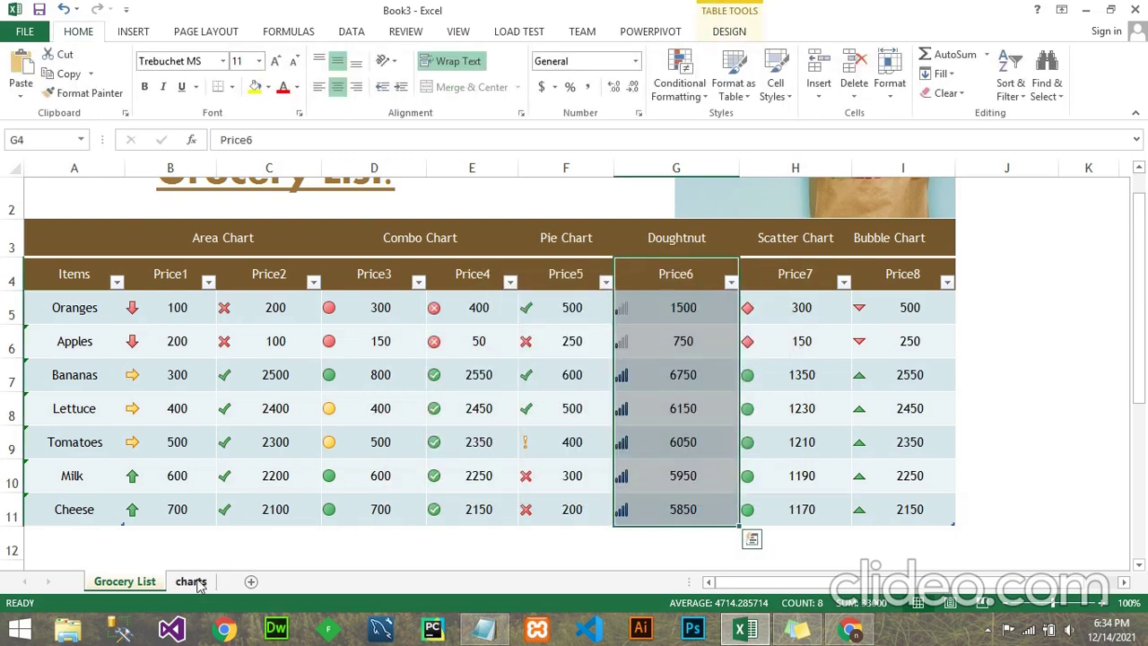
Step: Paste the doughnut chart at J26 on the charts sheet, aligned beside the Pie Chart
click(191, 581)
click(525, 305)
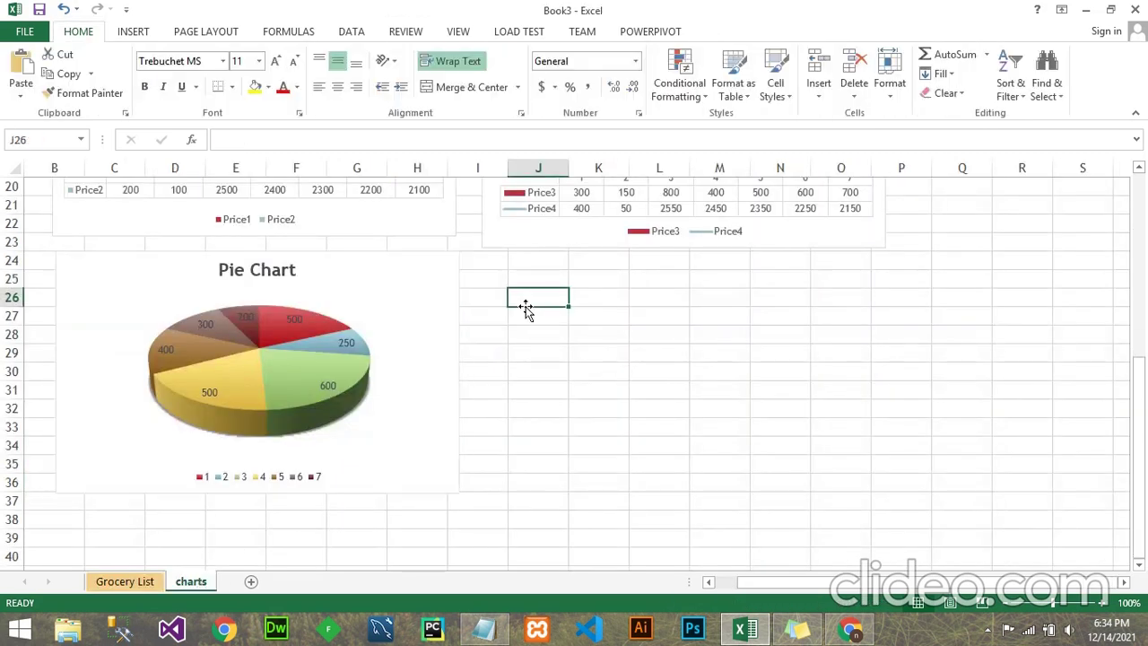
key(ctrl+v)
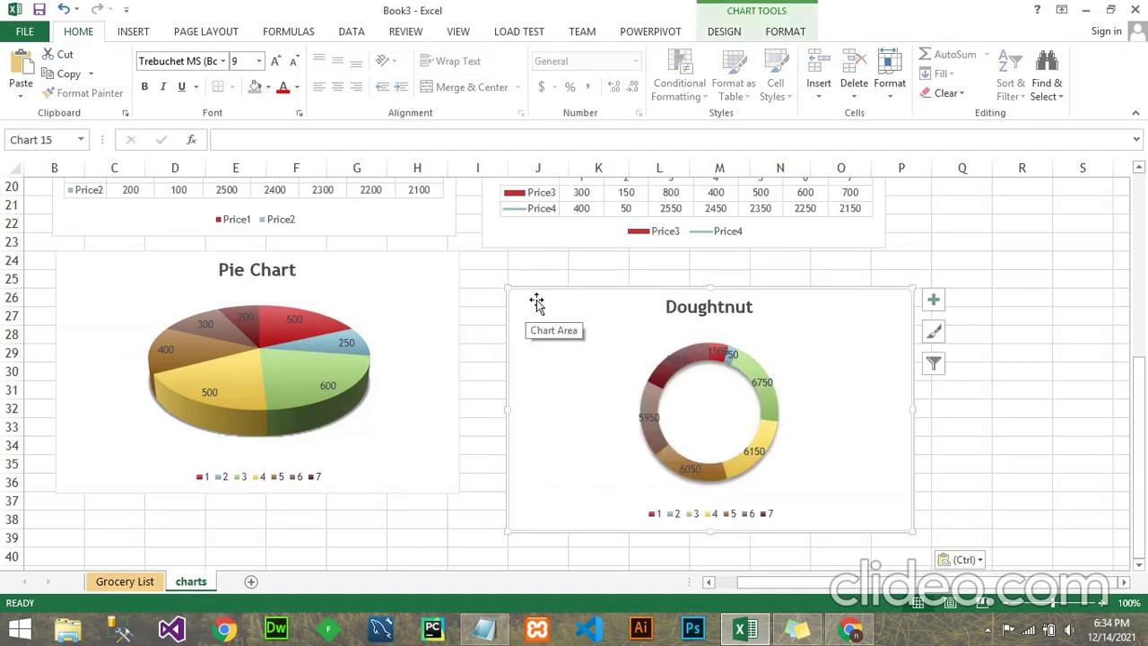
drag(533, 298, 504, 265)
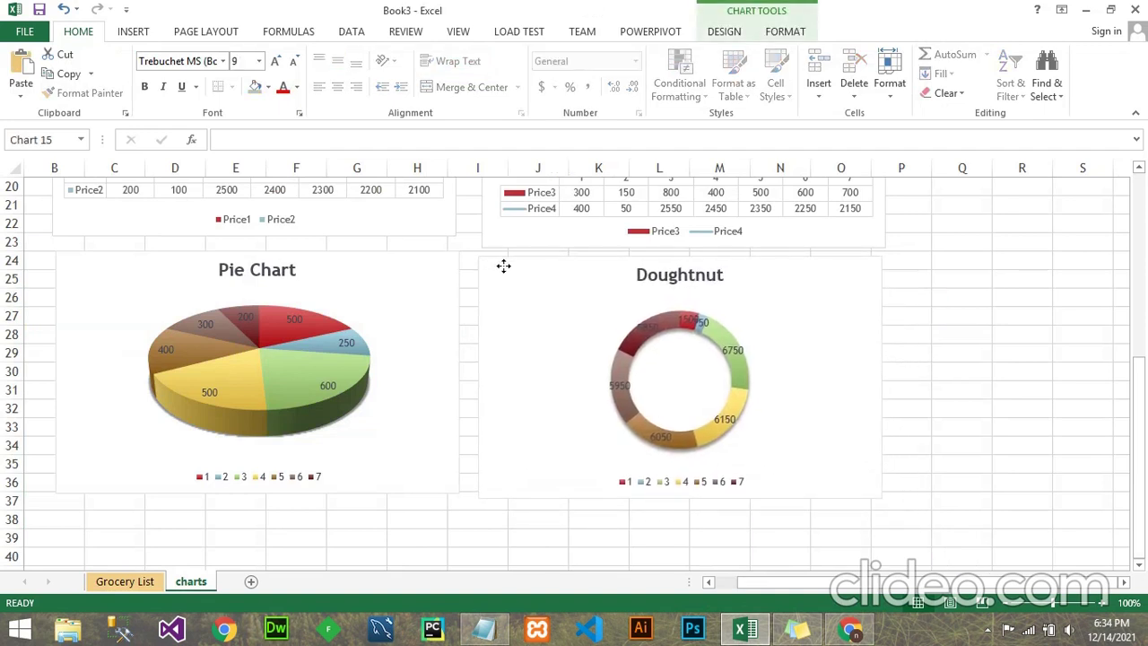
Step: On Grocery List, insert a Scatter with Straight Lines and Markers chart of the Price7 values H4:H11
click(134, 581)
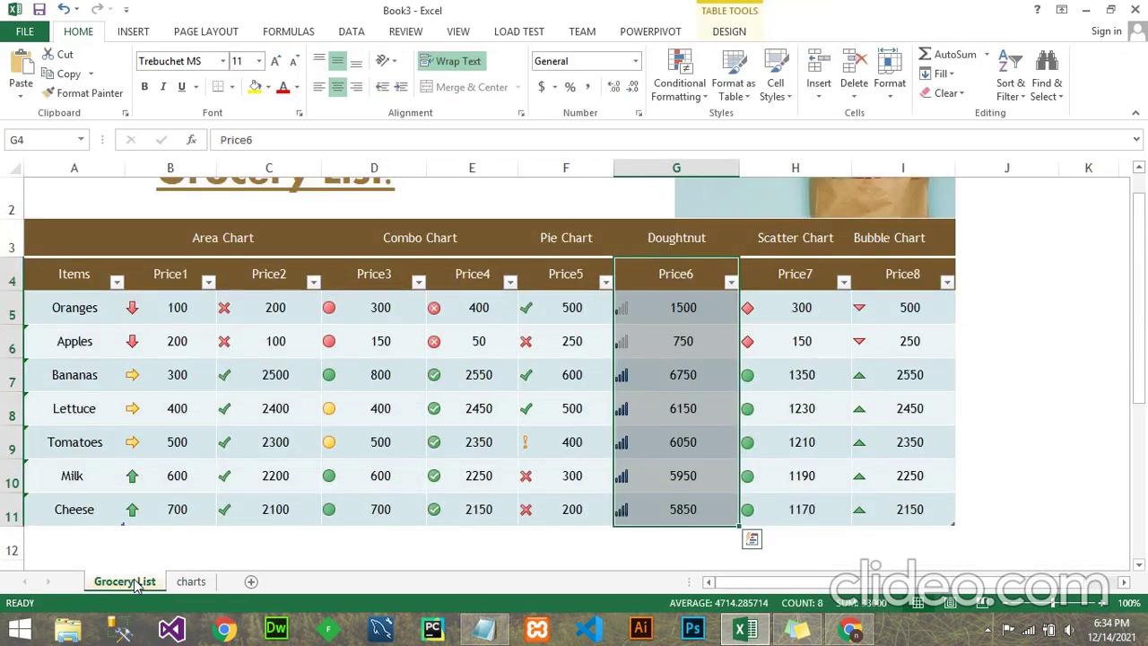
drag(771, 269, 765, 508)
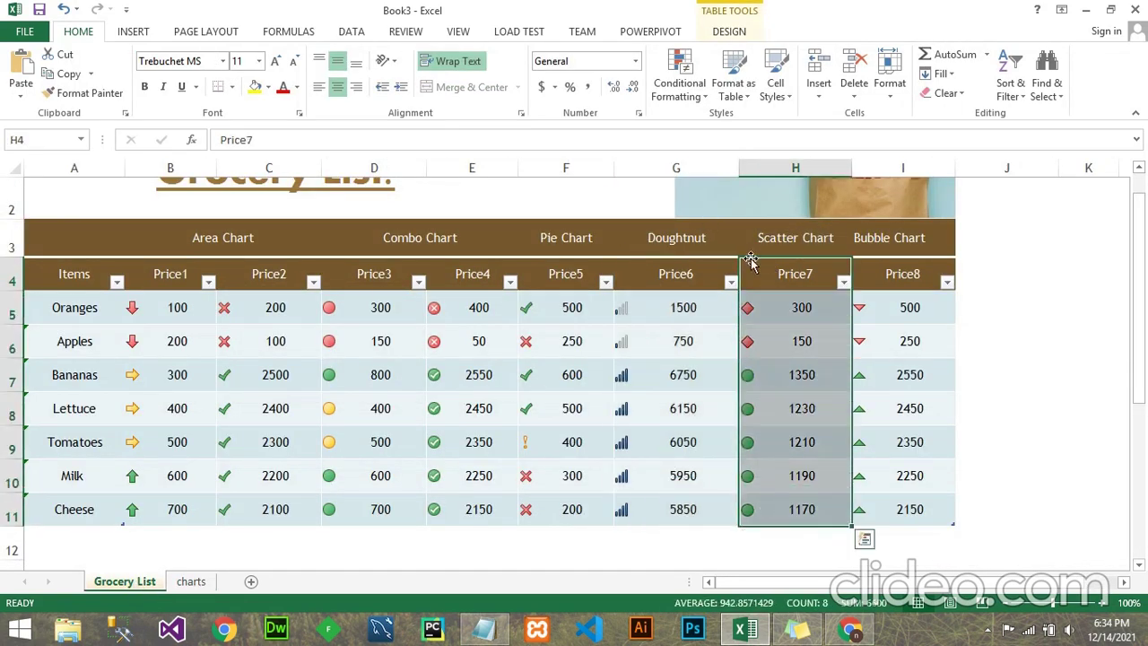
click(133, 33)
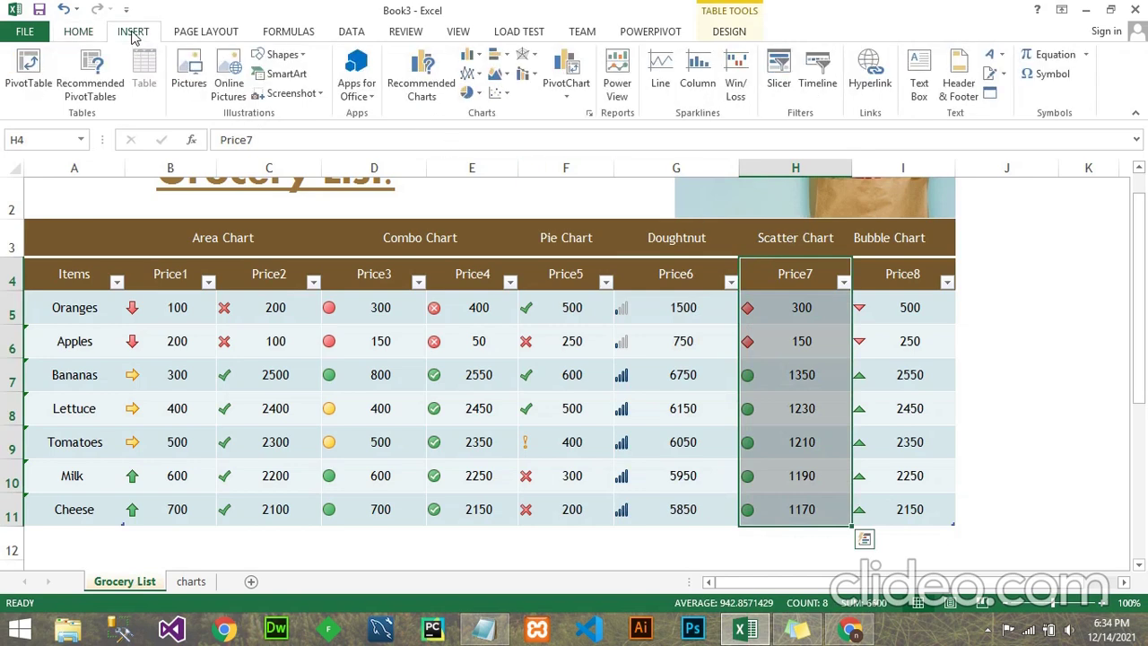
click(507, 94)
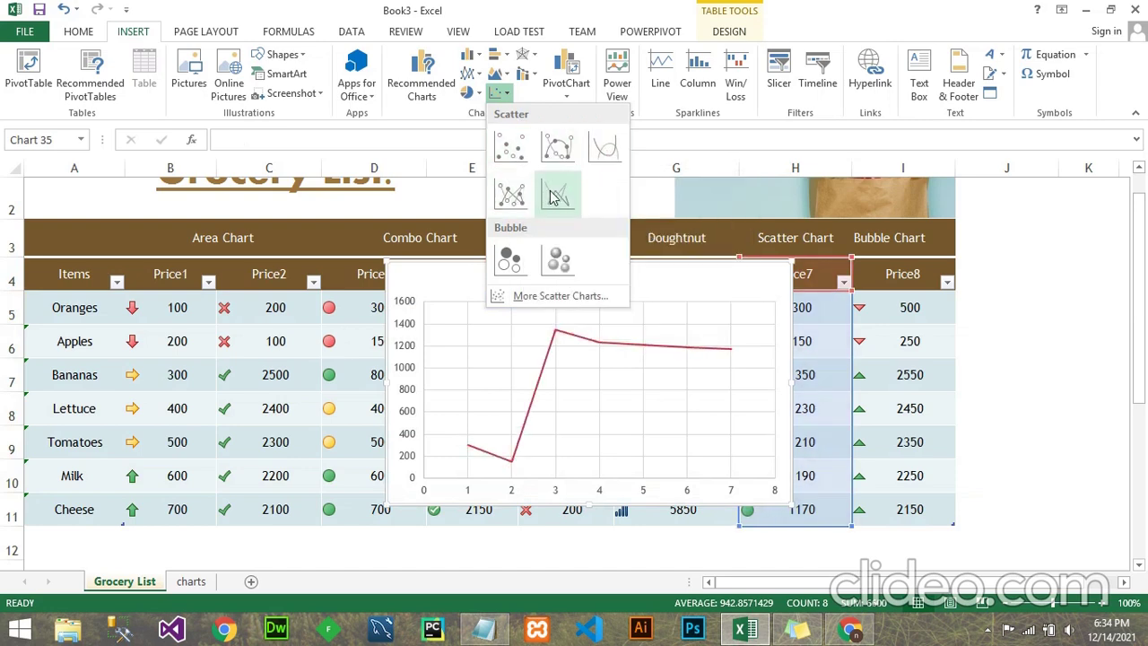
click(513, 193)
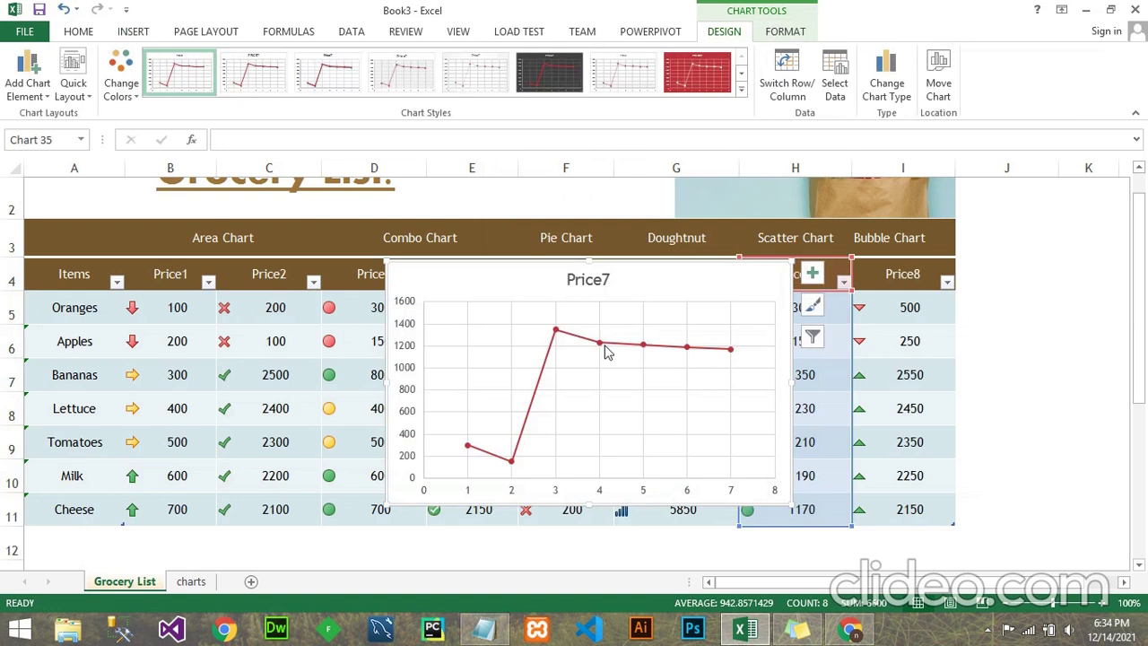
Step: Add data labels and a legend to the Price7 chart, cut it, and go to the charts sheet
click(813, 281)
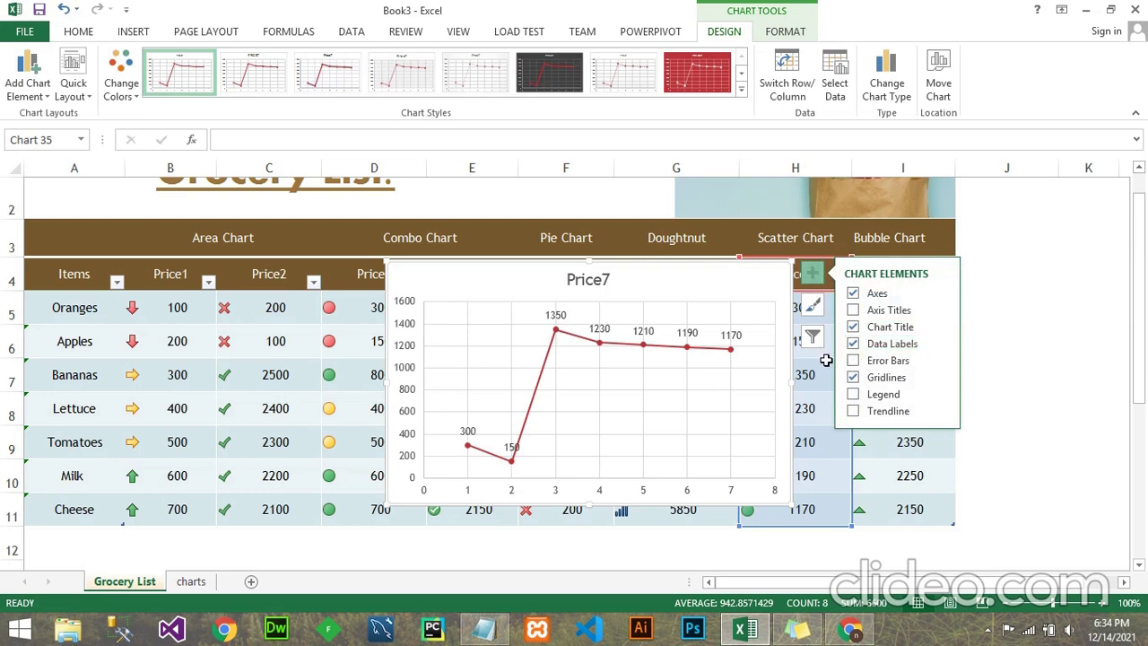
click(855, 396)
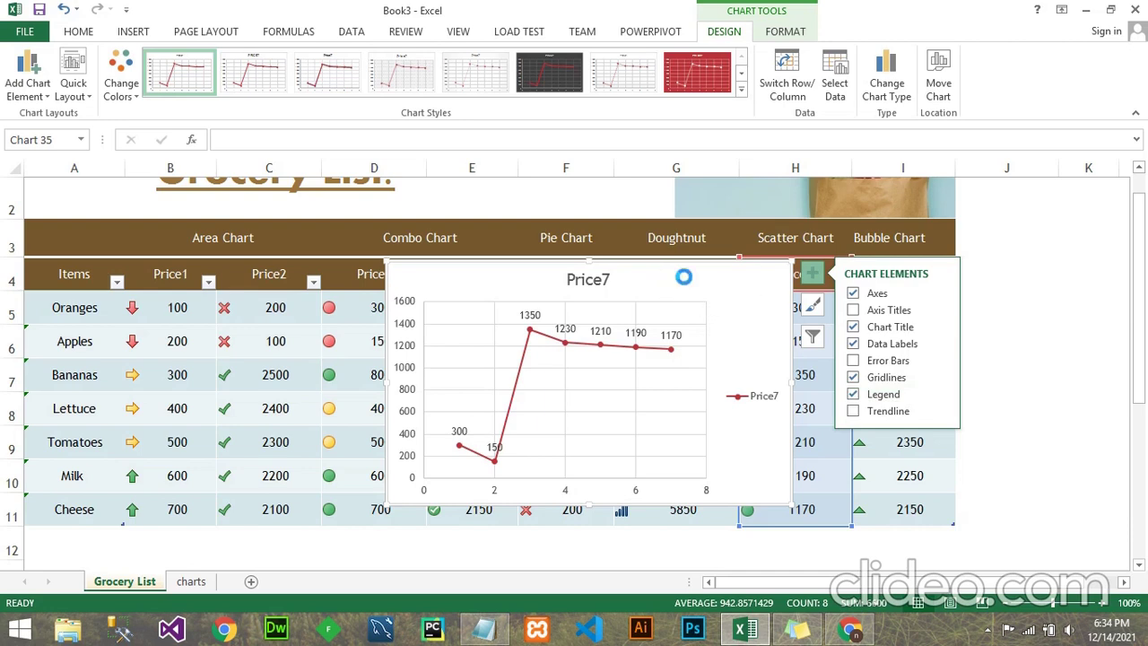
key(ctrl+x)
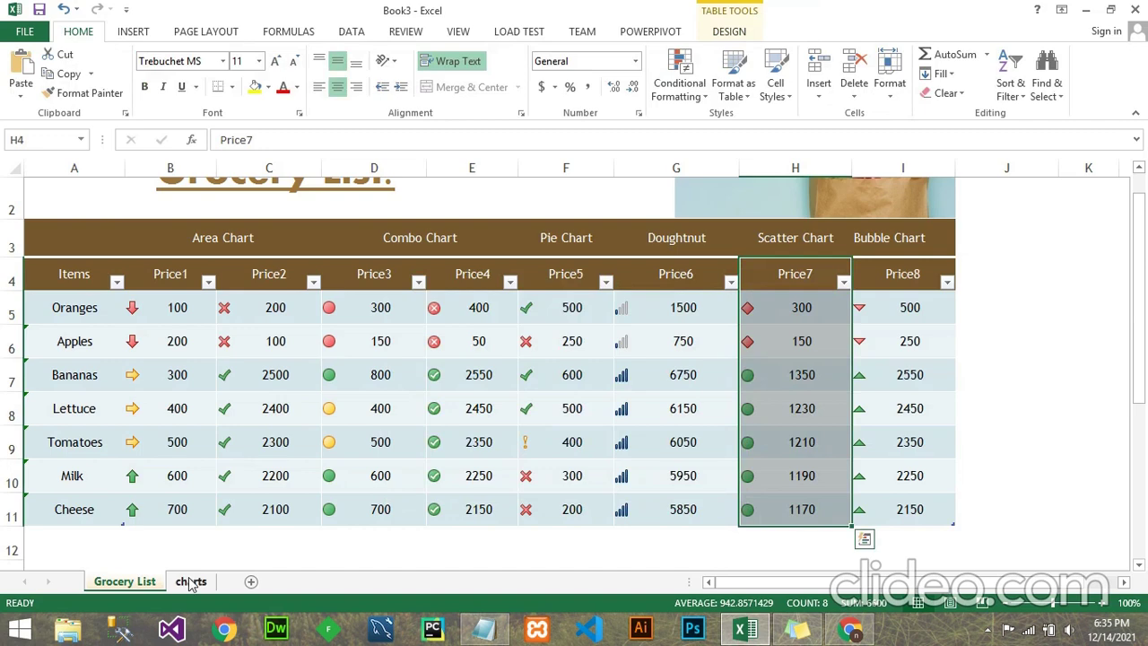
click(191, 581)
Step: Add a new worksheet, Sheet6, and paste the Price7 scatter chart at cell B4
drag(1141, 385, 607, 459)
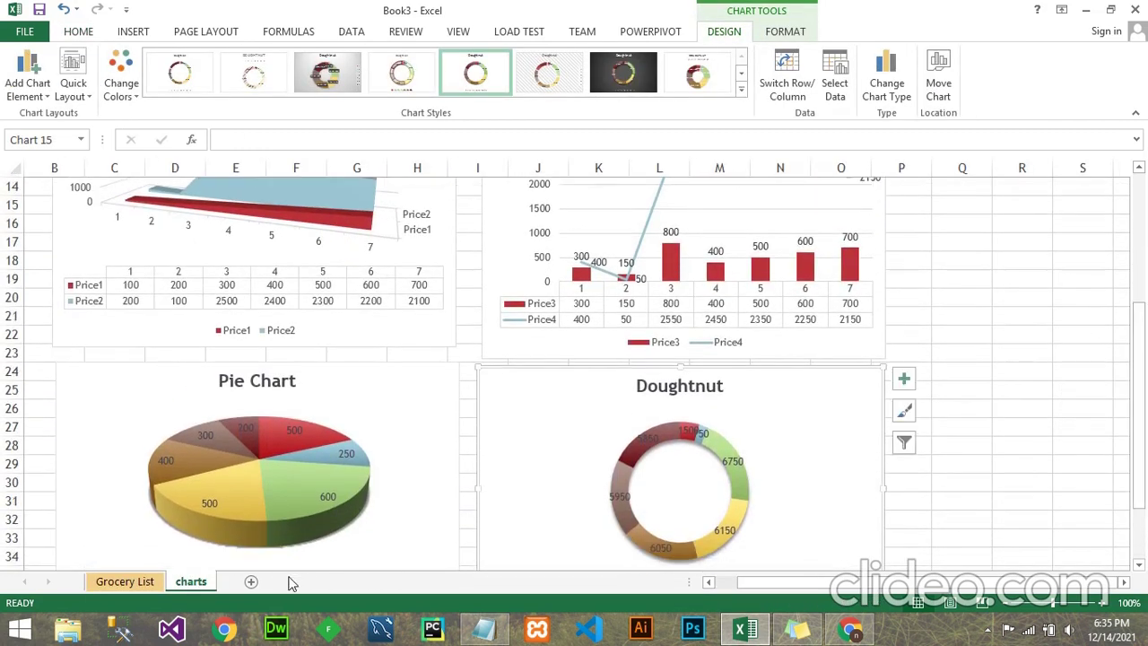
click(252, 582)
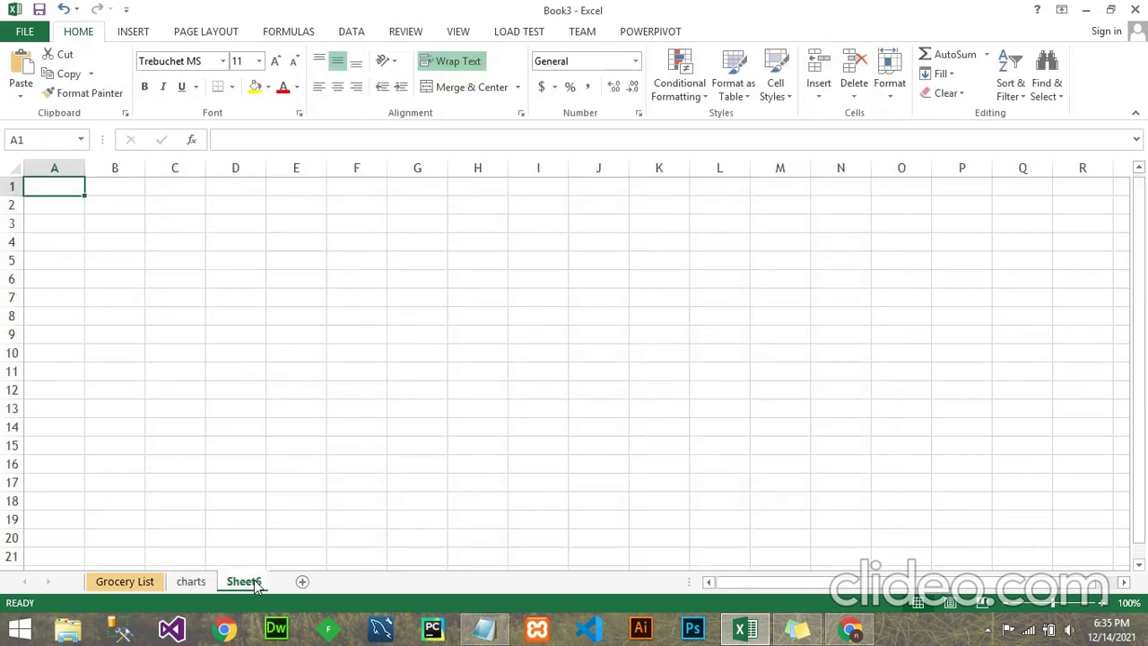
click(123, 246)
key(ctrl+v)
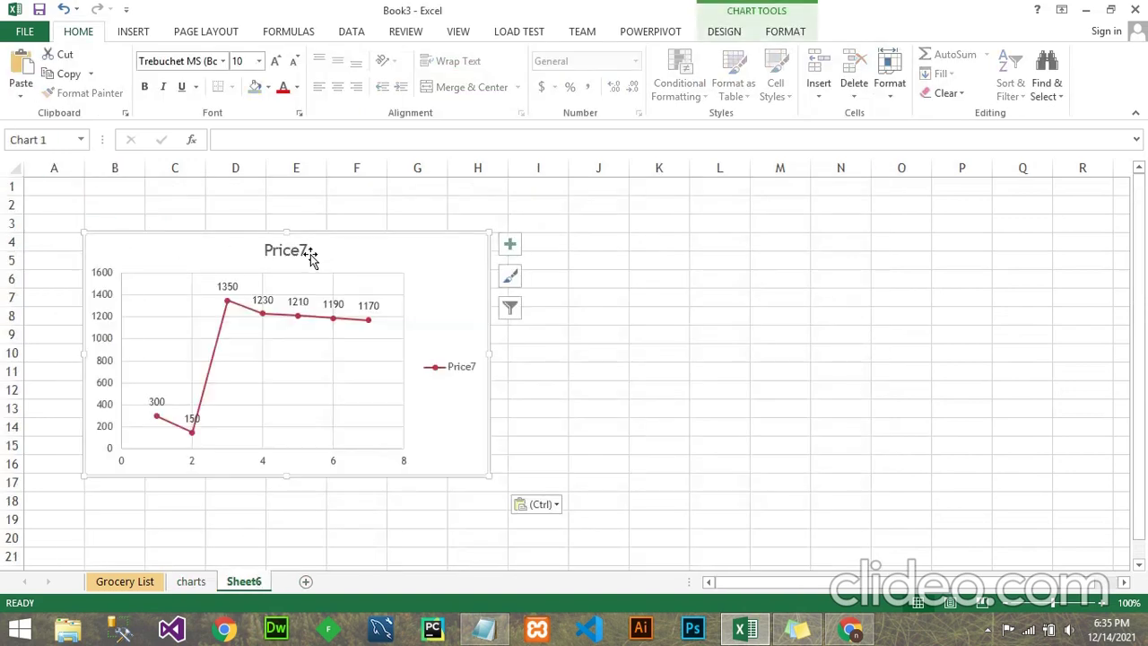
Step: Retitle the pasted chart 'Scatter Chart'
click(303, 250)
drag(307, 250, 269, 249)
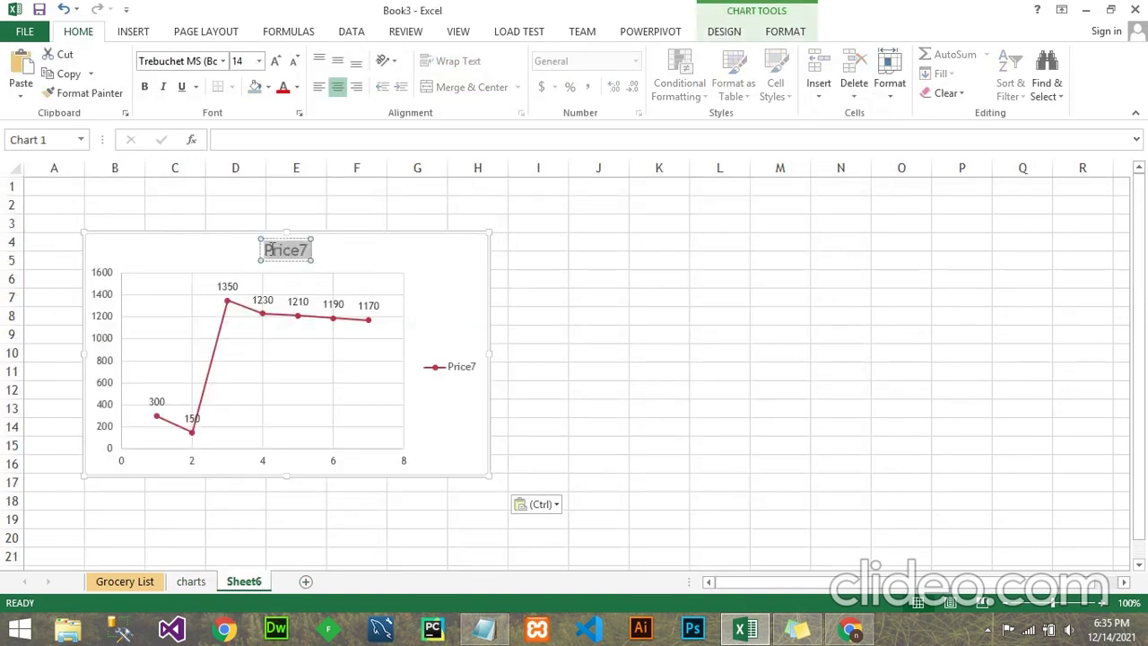
text(Sc)
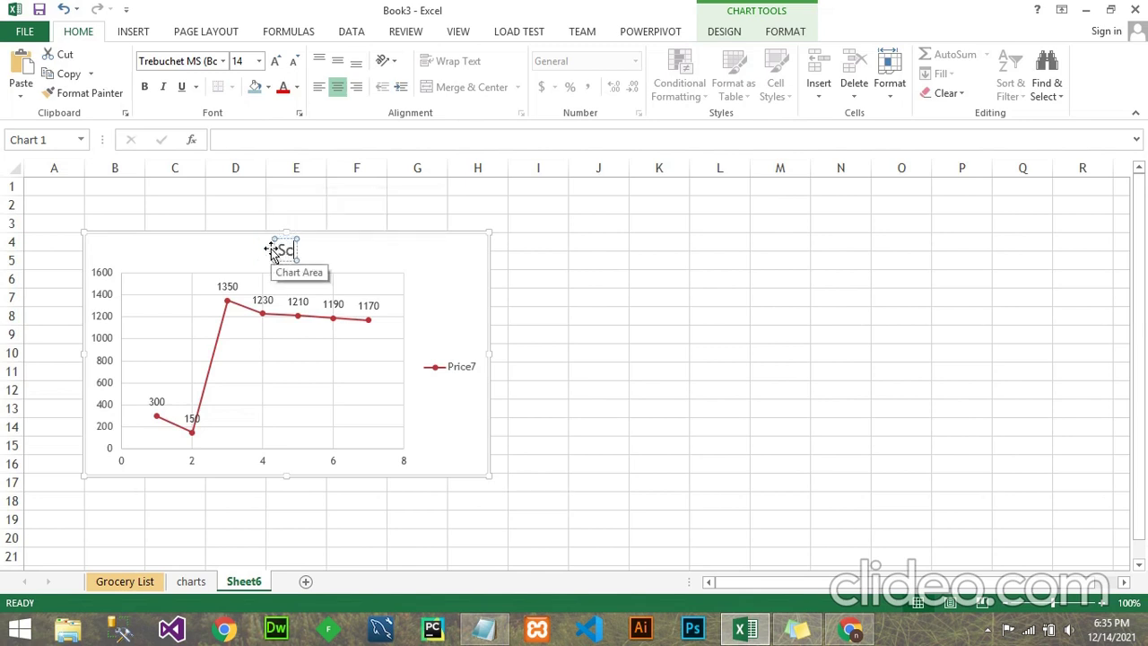
text(atter)
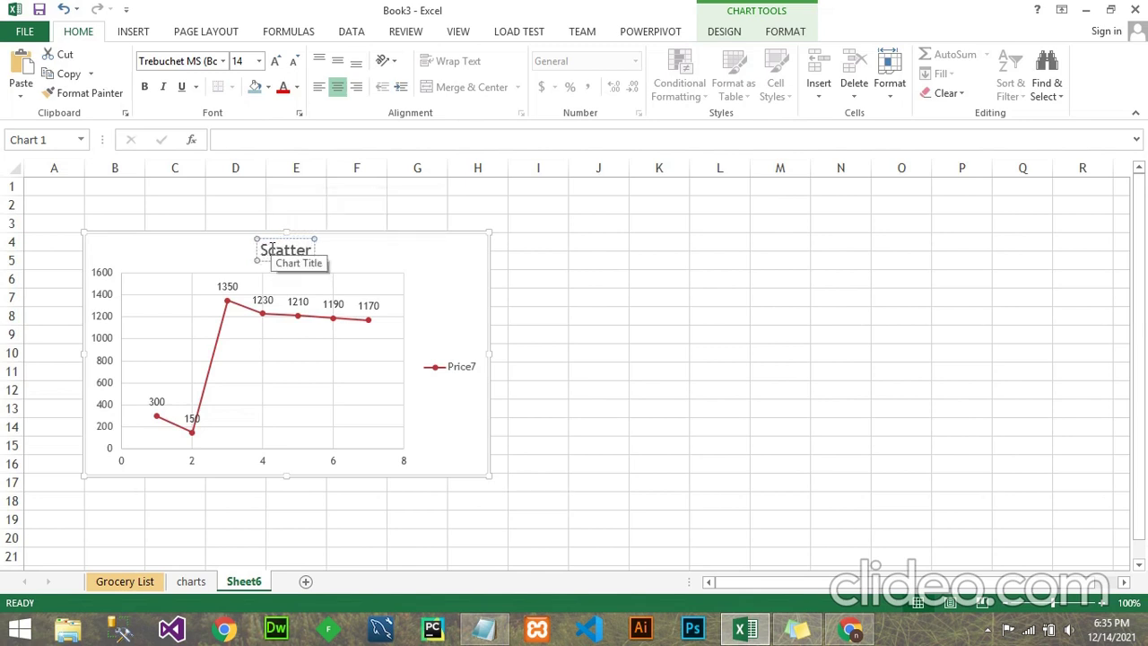
text( Chart)
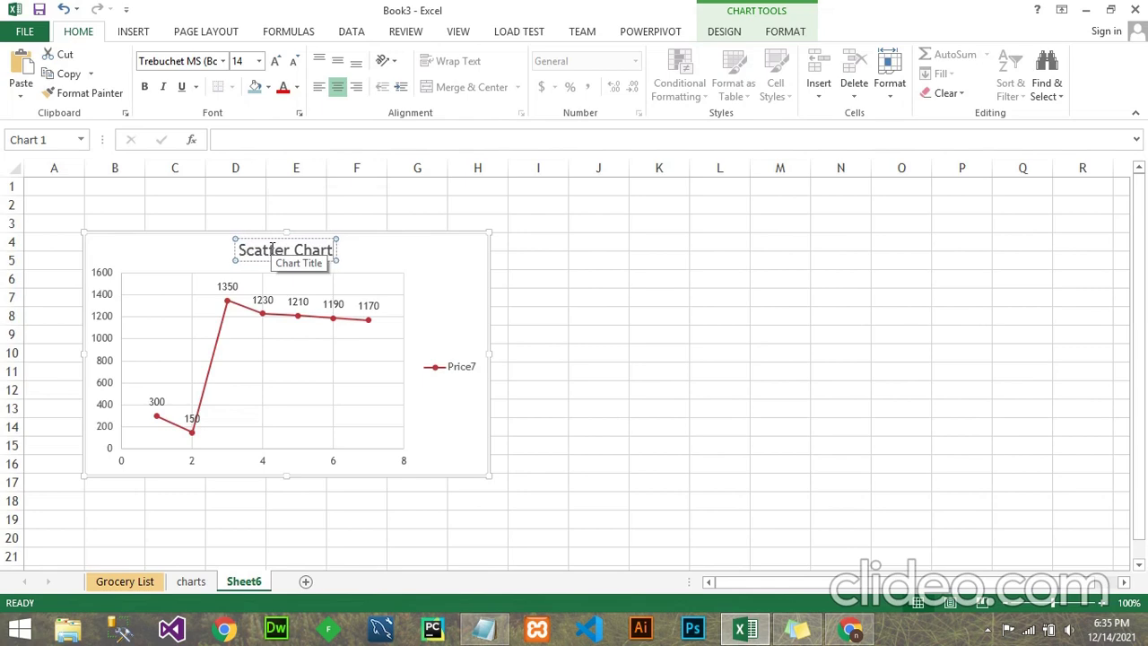
click(563, 411)
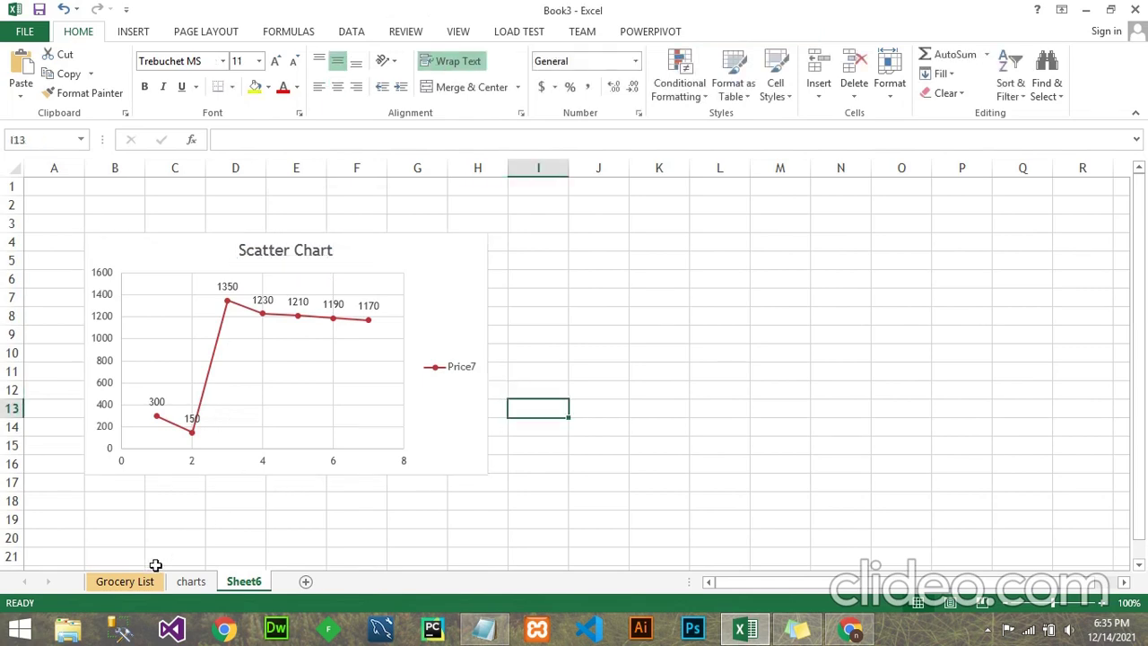
Step: Back on Grocery List, insert a 3-D Bubble chart from the Price8 values in column I
click(125, 582)
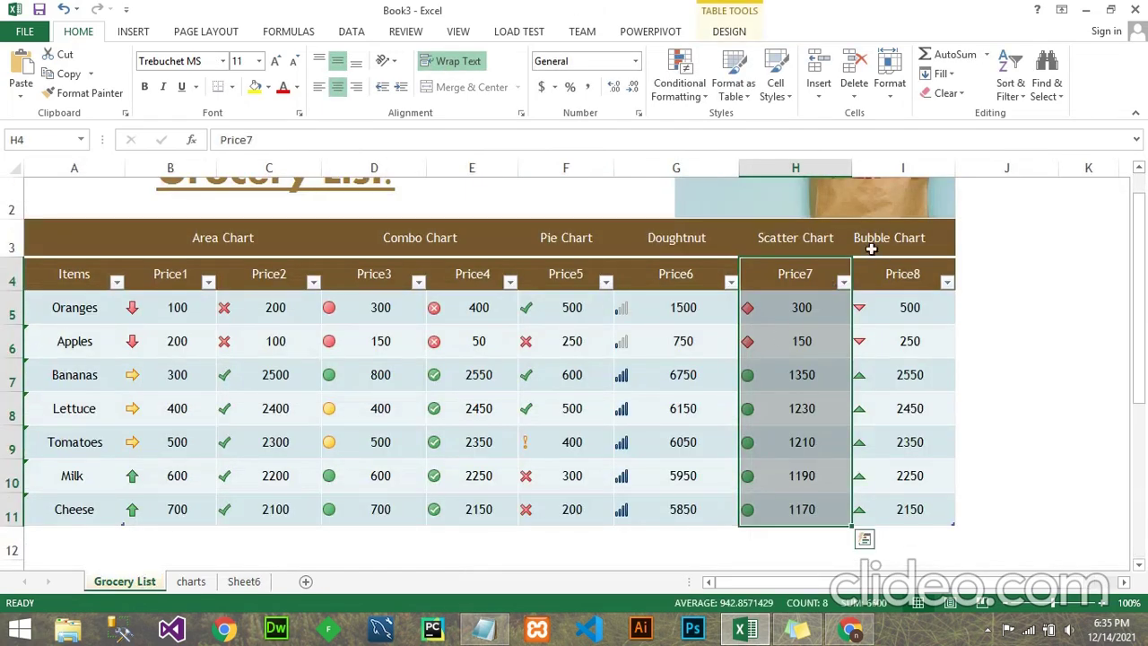
drag(884, 275, 896, 507)
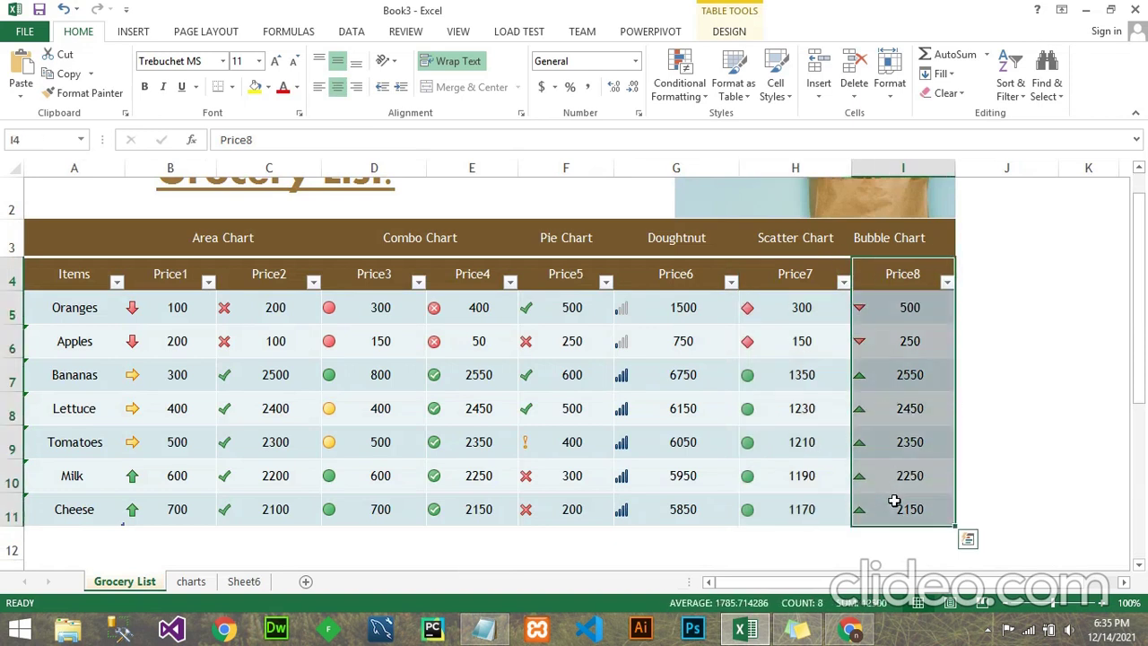
click(131, 34)
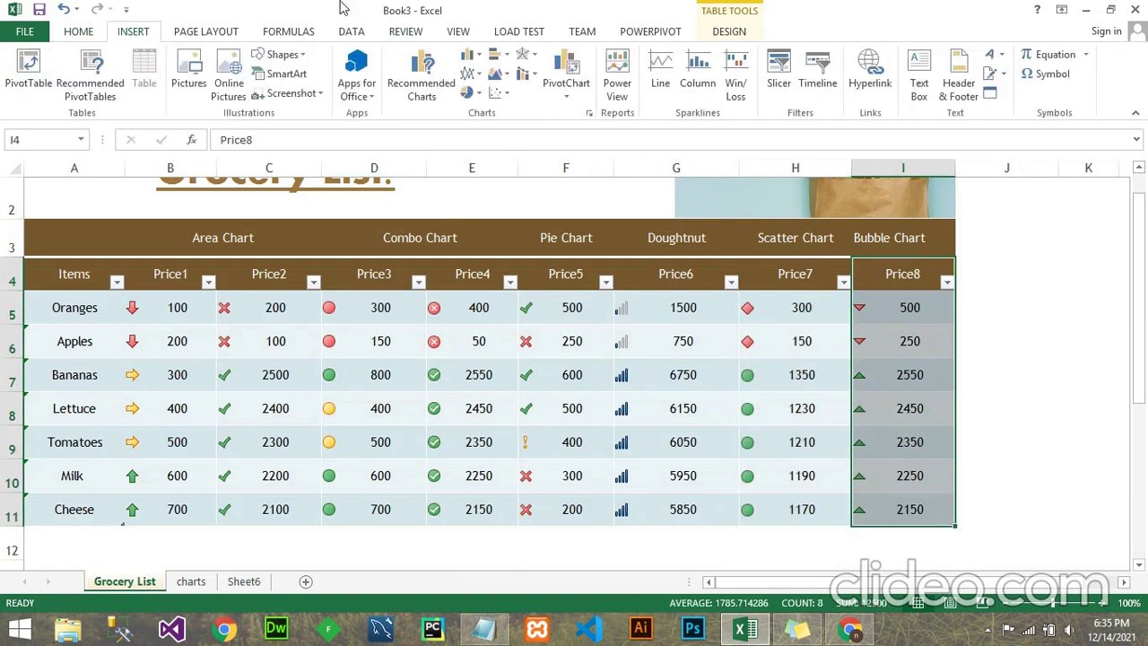
click(498, 93)
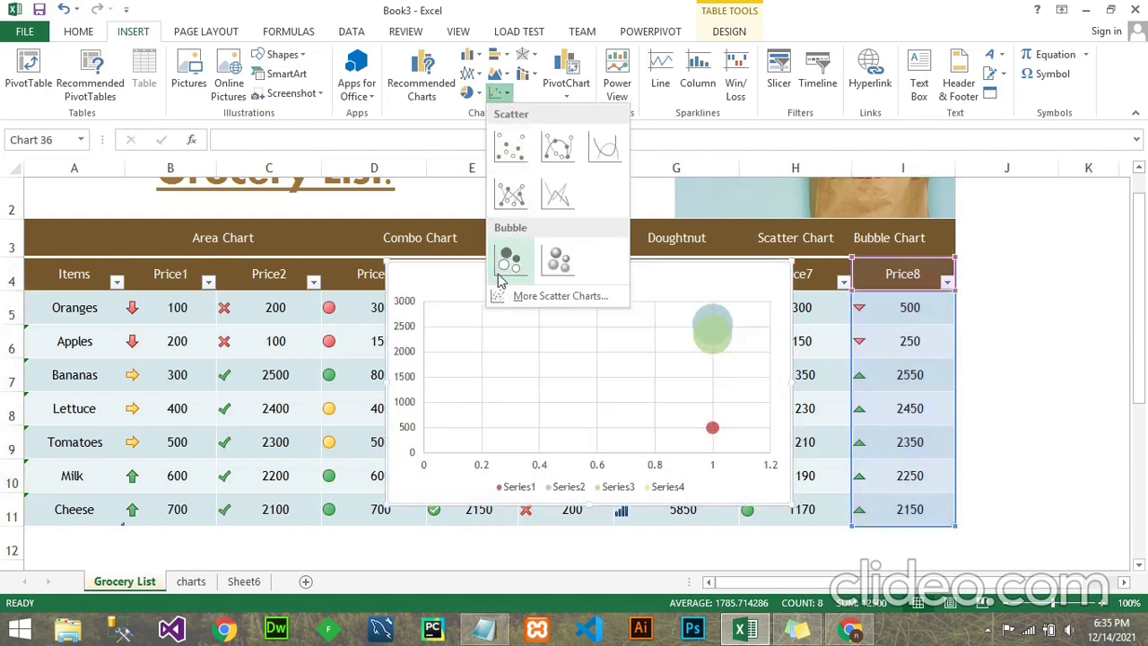
click(562, 269)
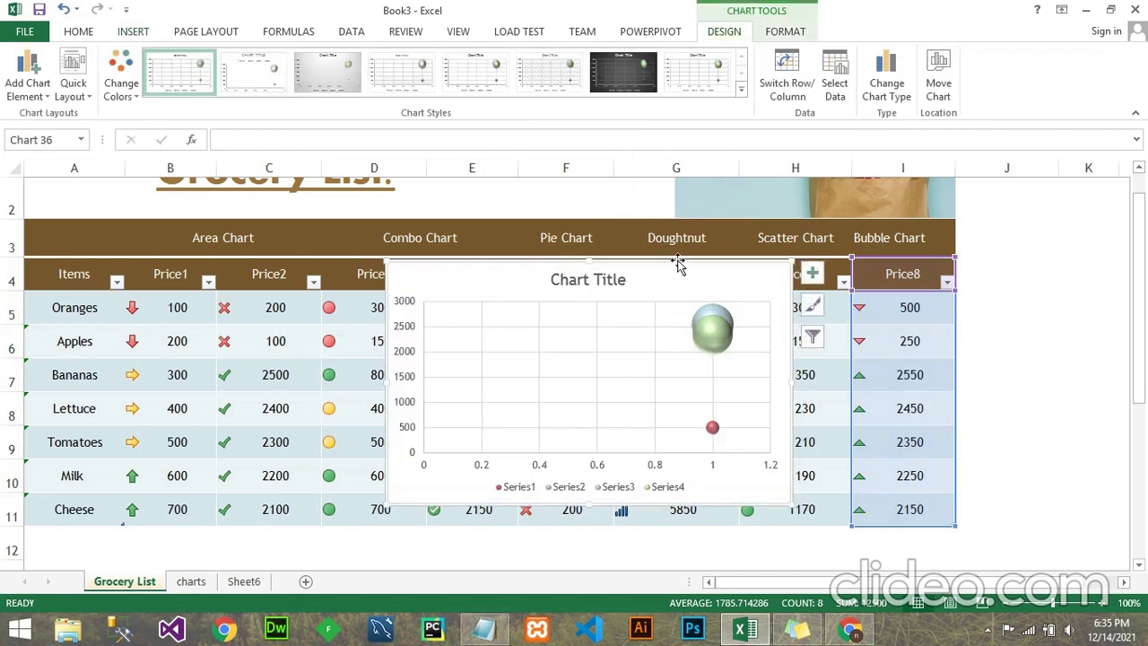
Step: Add axis titles, error bars, a Series1 linear trendline and data labels to the bubble chart
click(811, 273)
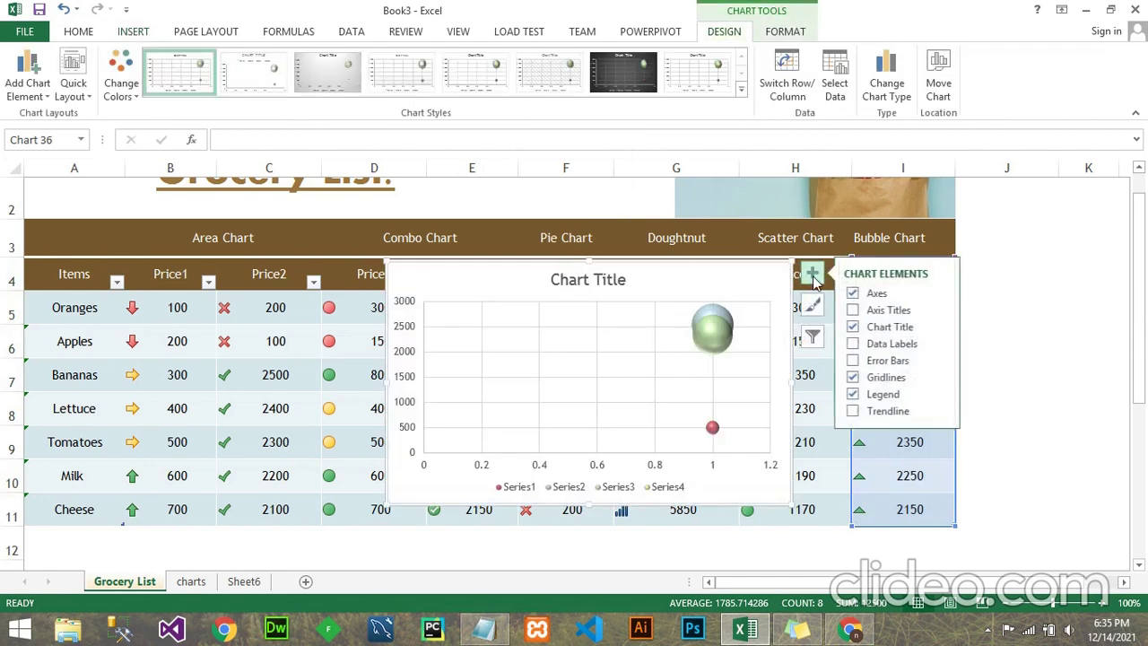
click(854, 312)
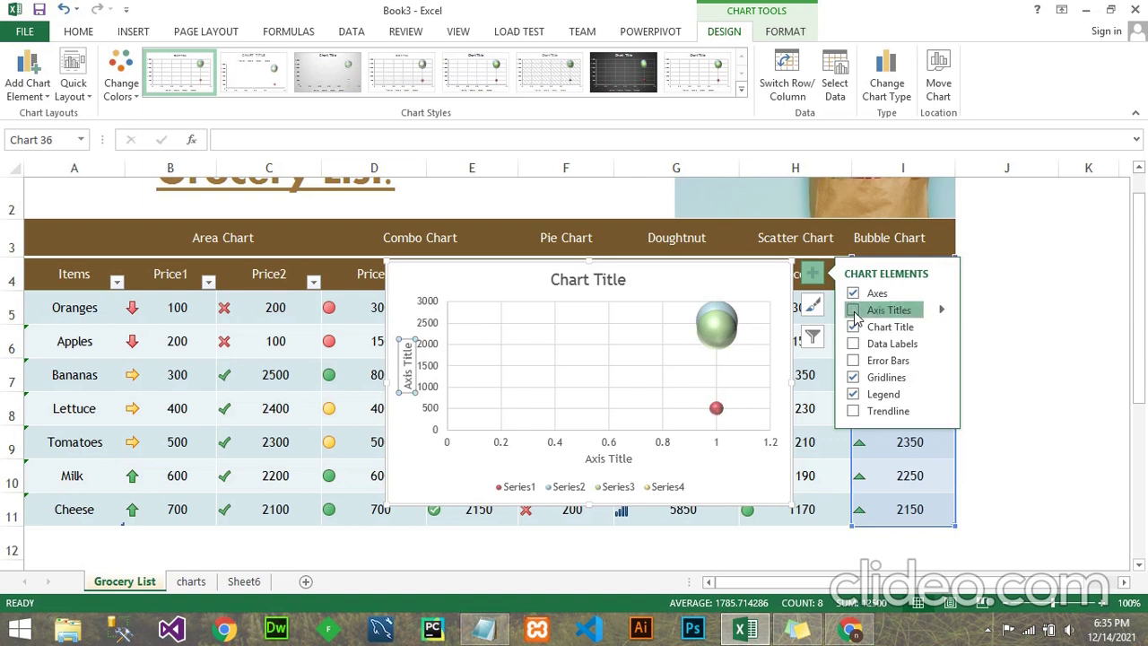
click(852, 362)
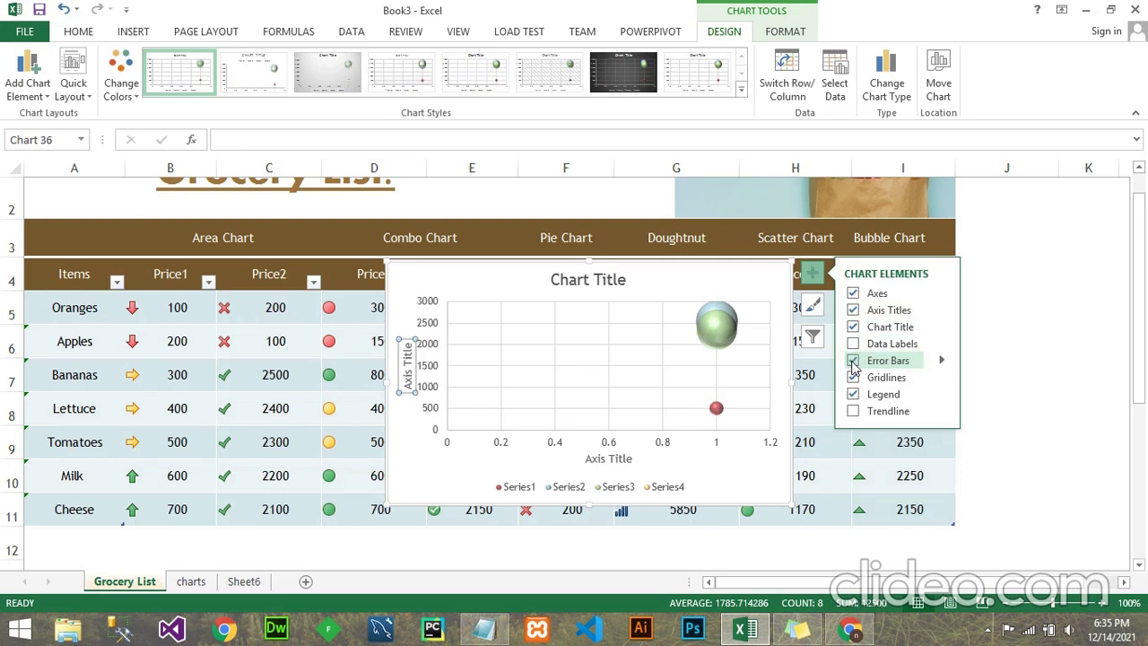
click(853, 412)
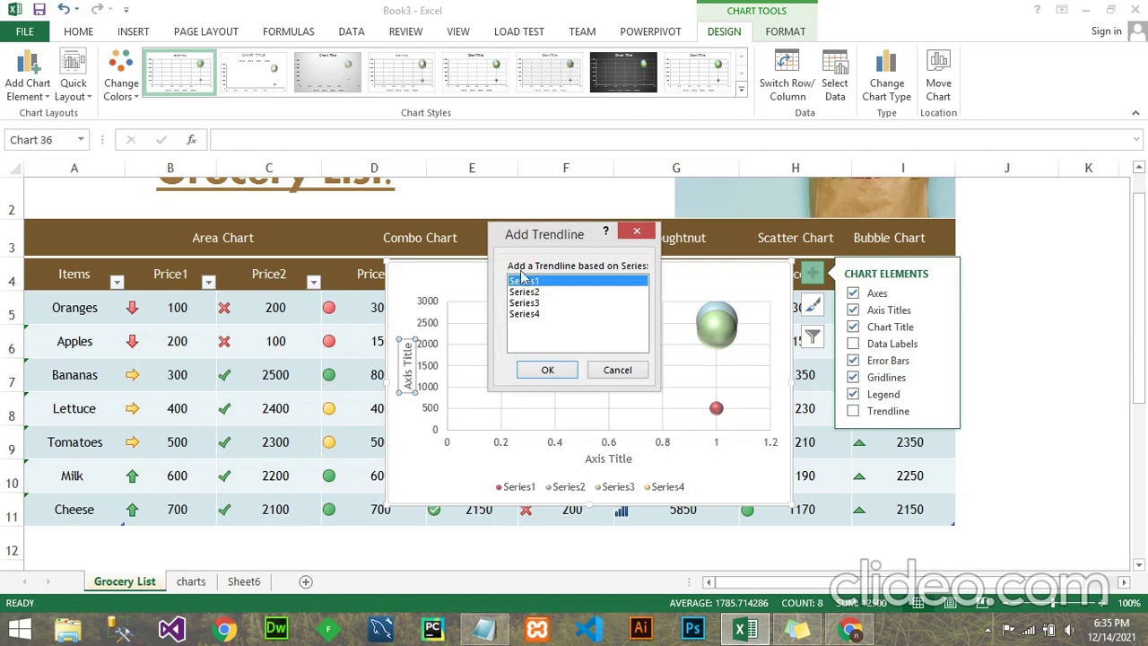
click(546, 367)
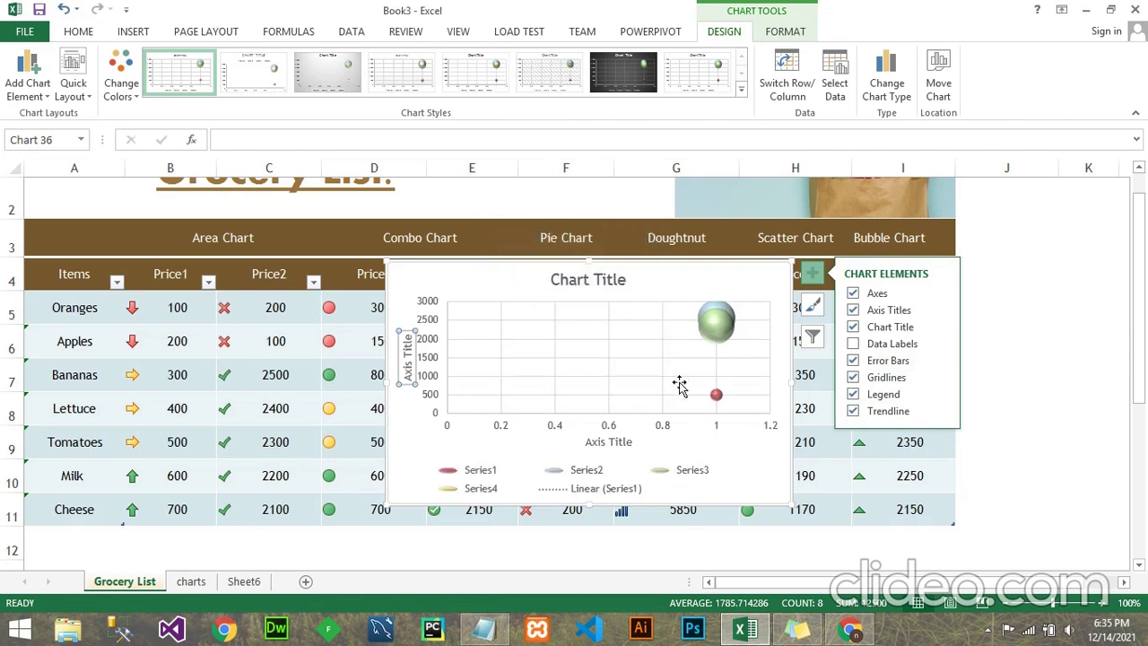
click(852, 345)
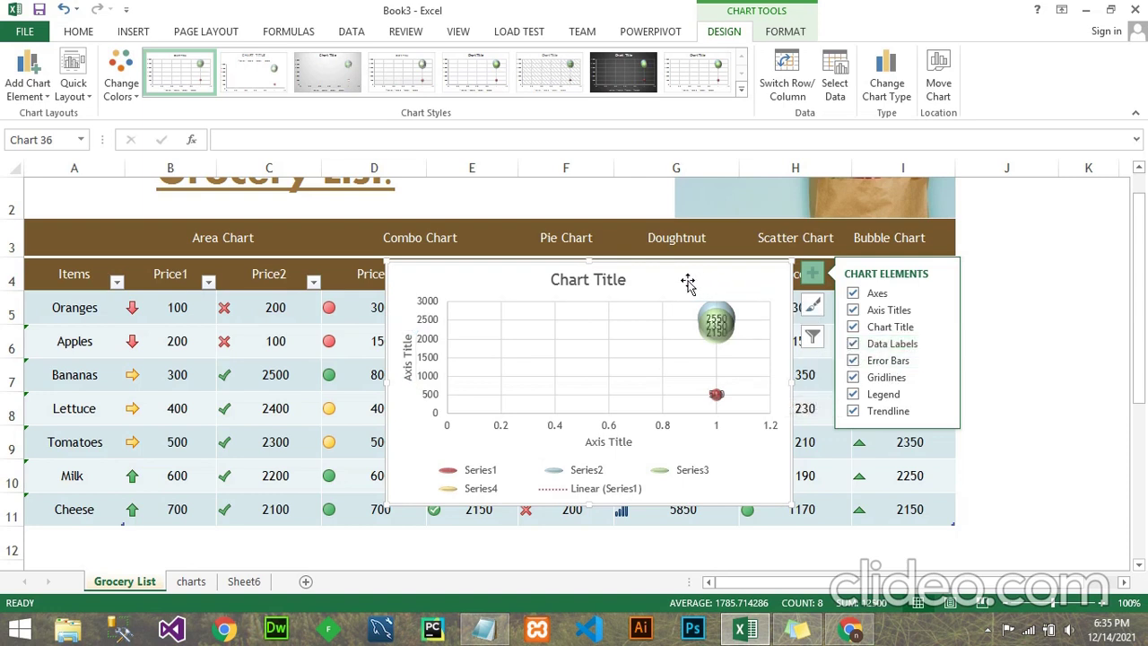
Step: Rename the bubble chart's title to 'Bubble Chart' and take the chart off the Grocery List sheet
click(584, 278)
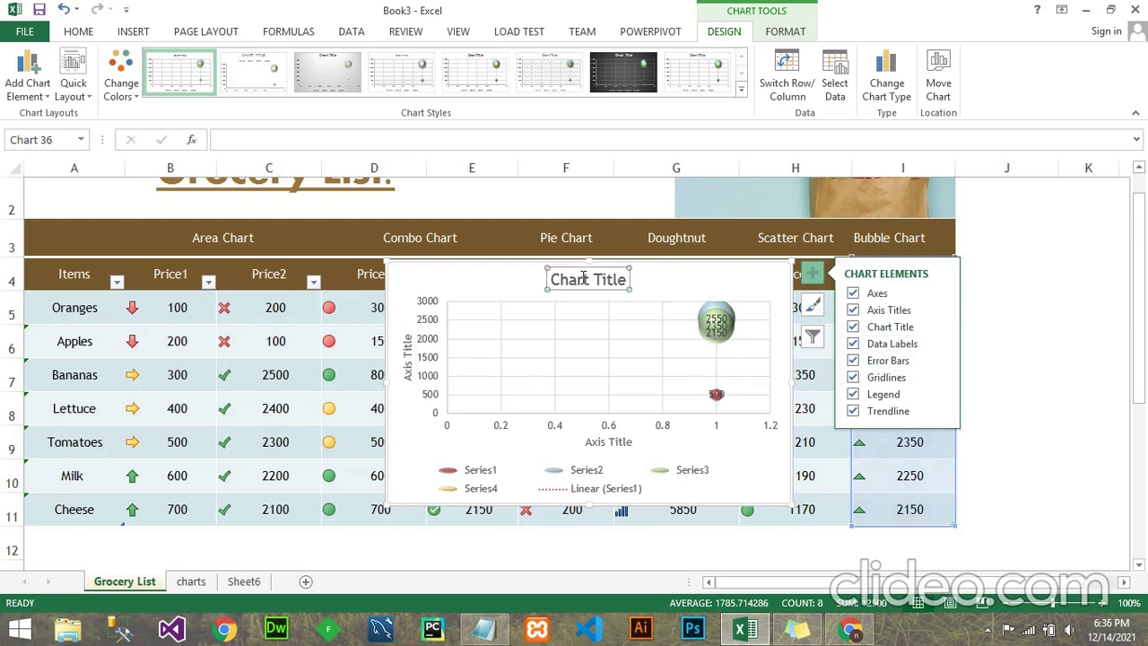
drag(627, 278, 562, 281)
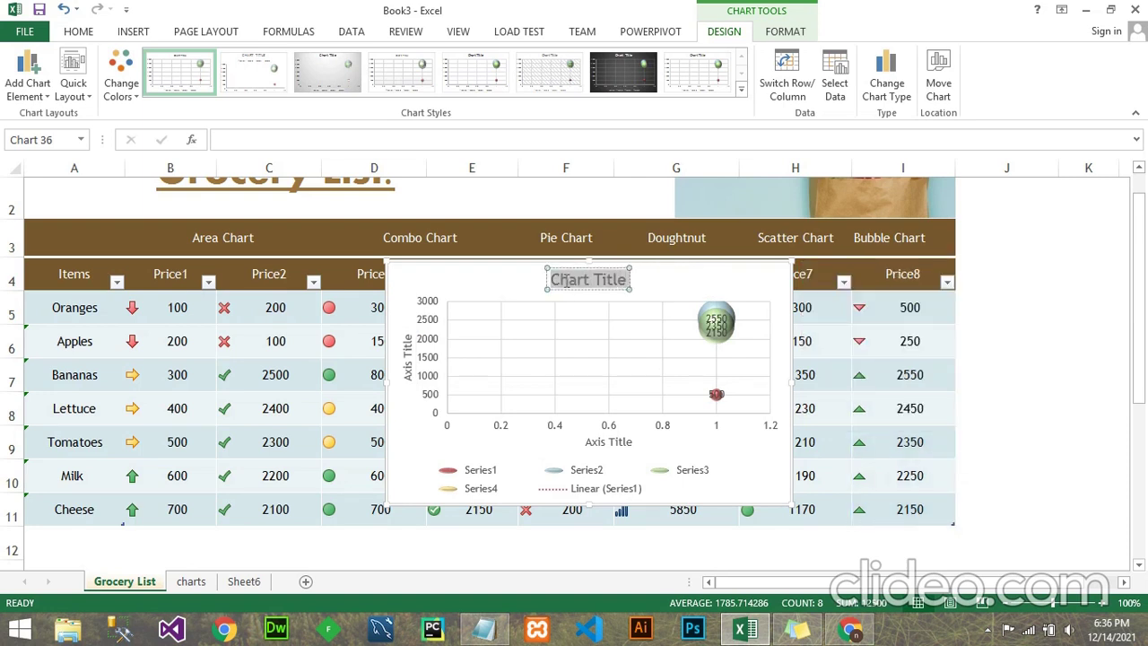
key(Delete)
text(Bu)
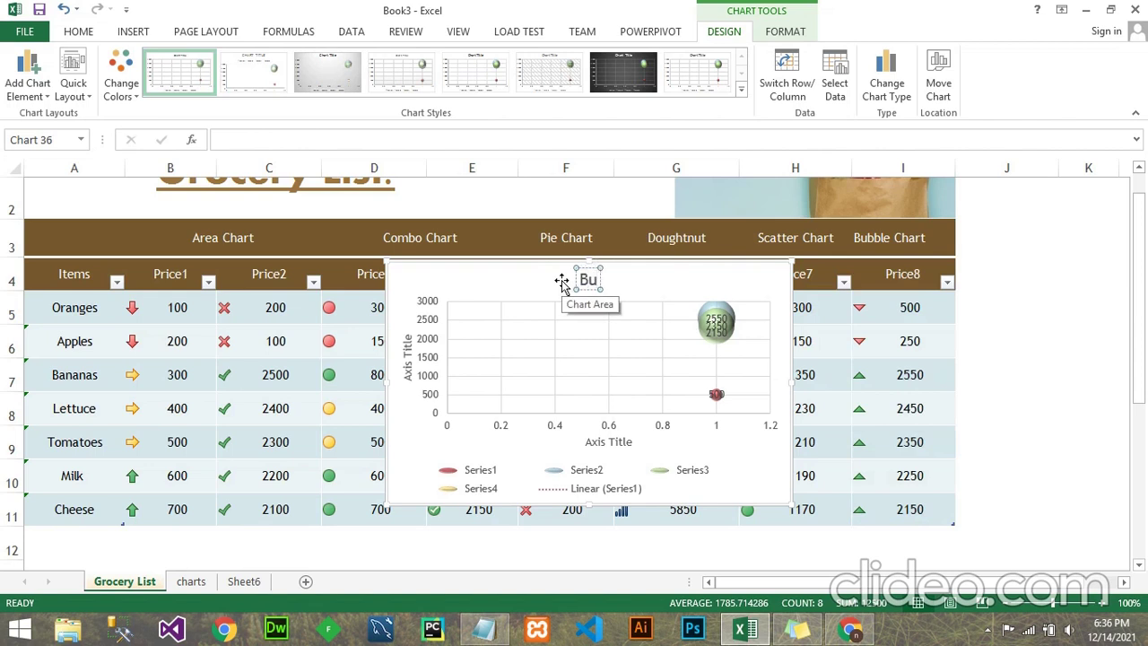
text(bble)
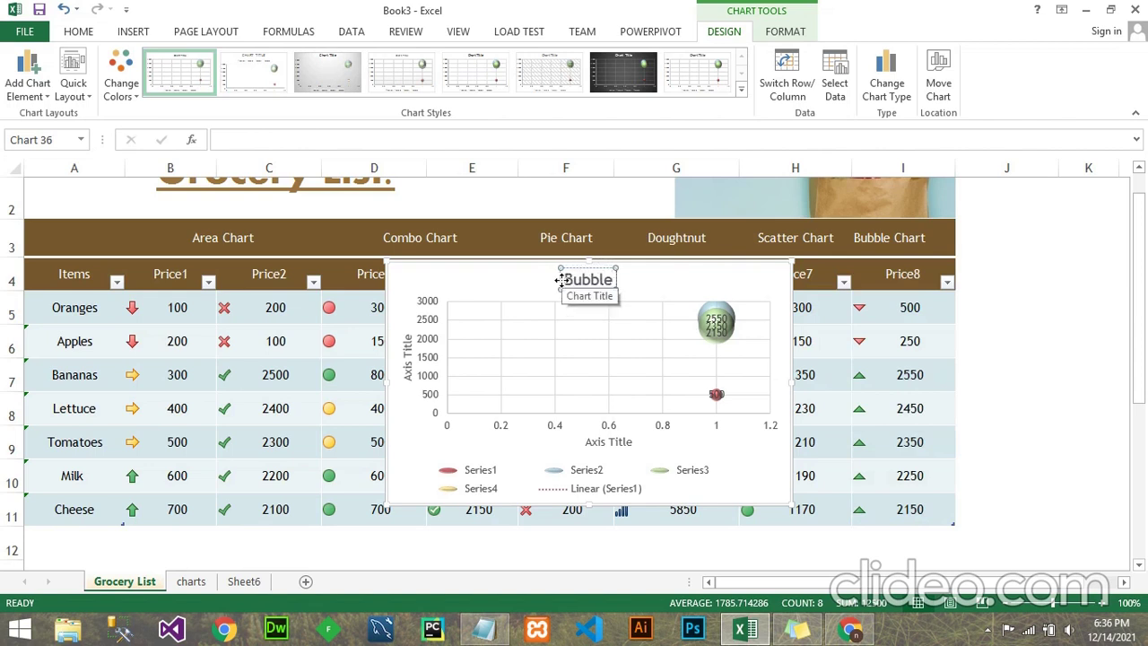
text( Chart)
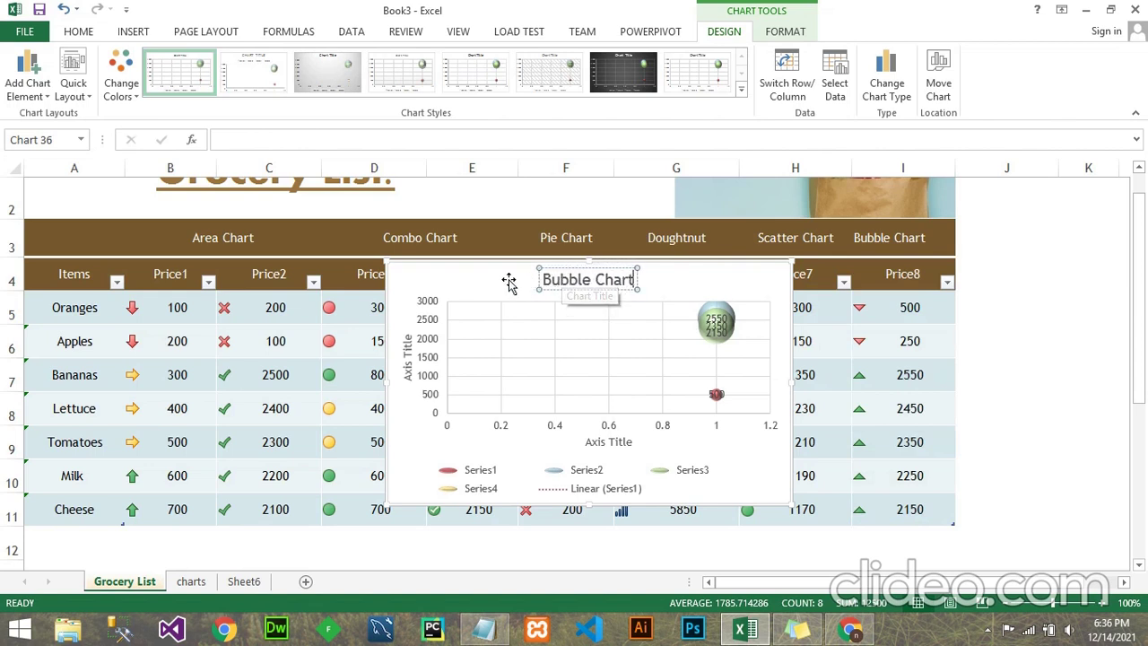
click(505, 276)
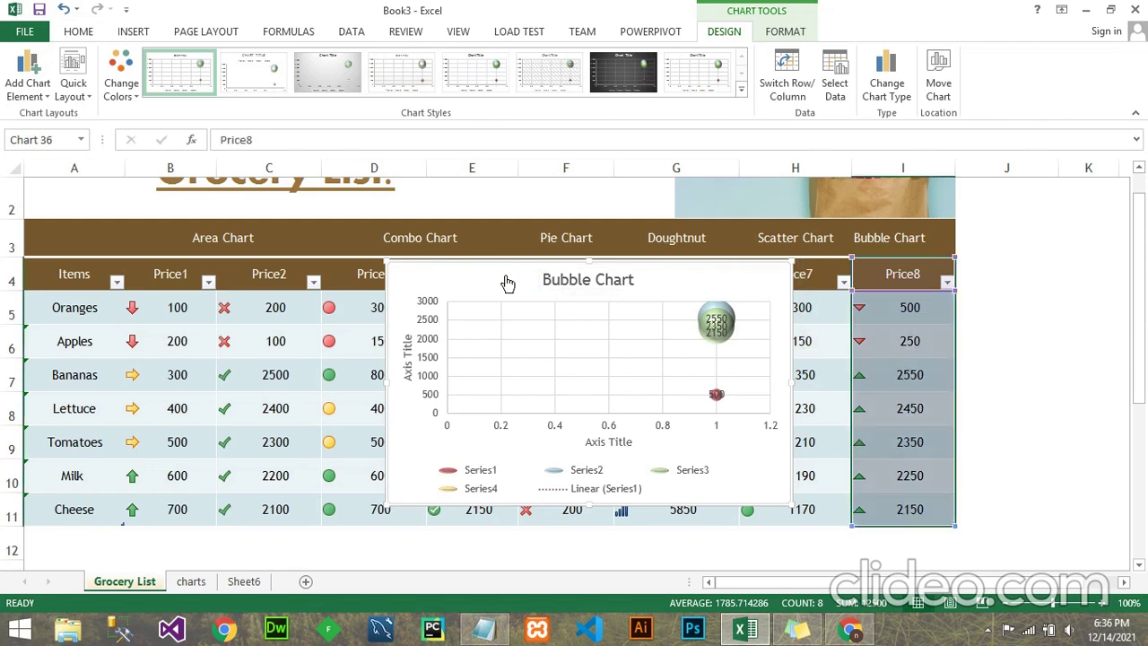
key(Delete)
Step: Paste the bubble chart at cell I4 on Sheet6 and drag its corner to enlarge it
click(240, 581)
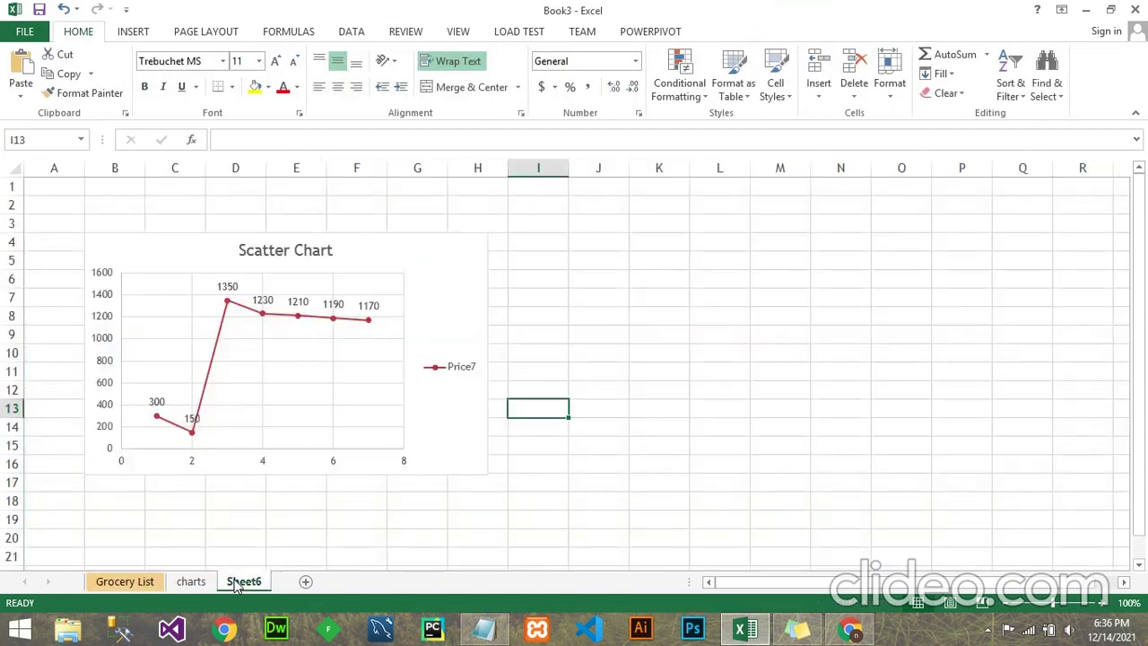
click(536, 244)
key(ctrl+v)
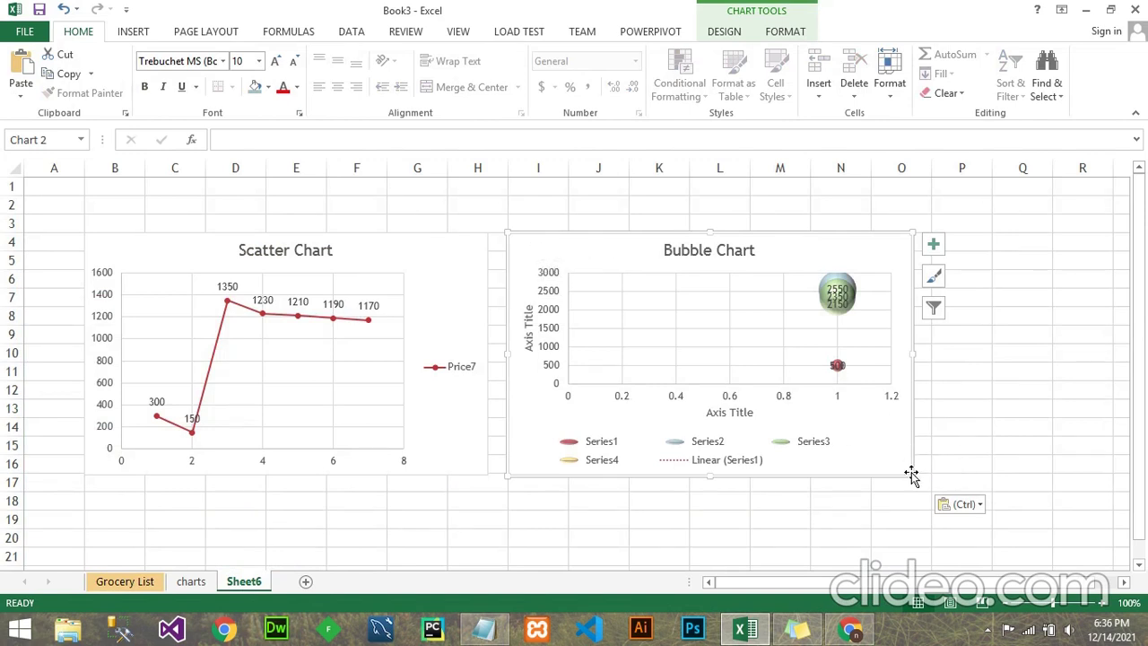
drag(908, 474, 971, 539)
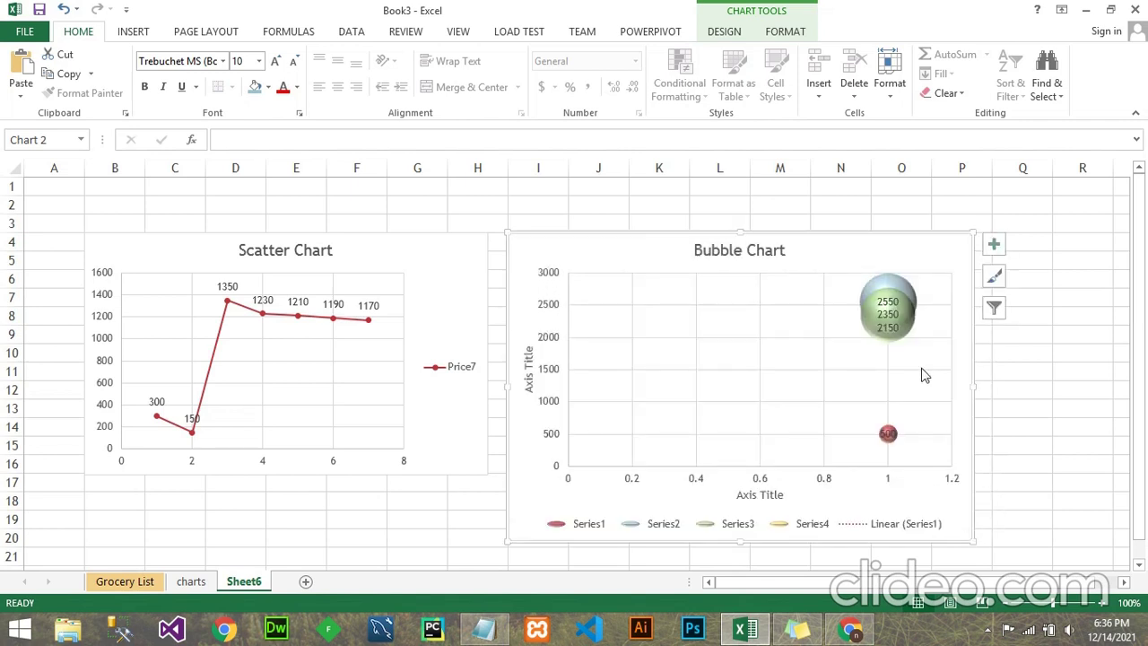
Step: Check the bubble chart's elements, style and series filter options without changing anything
click(995, 251)
click(995, 251)
click(998, 281)
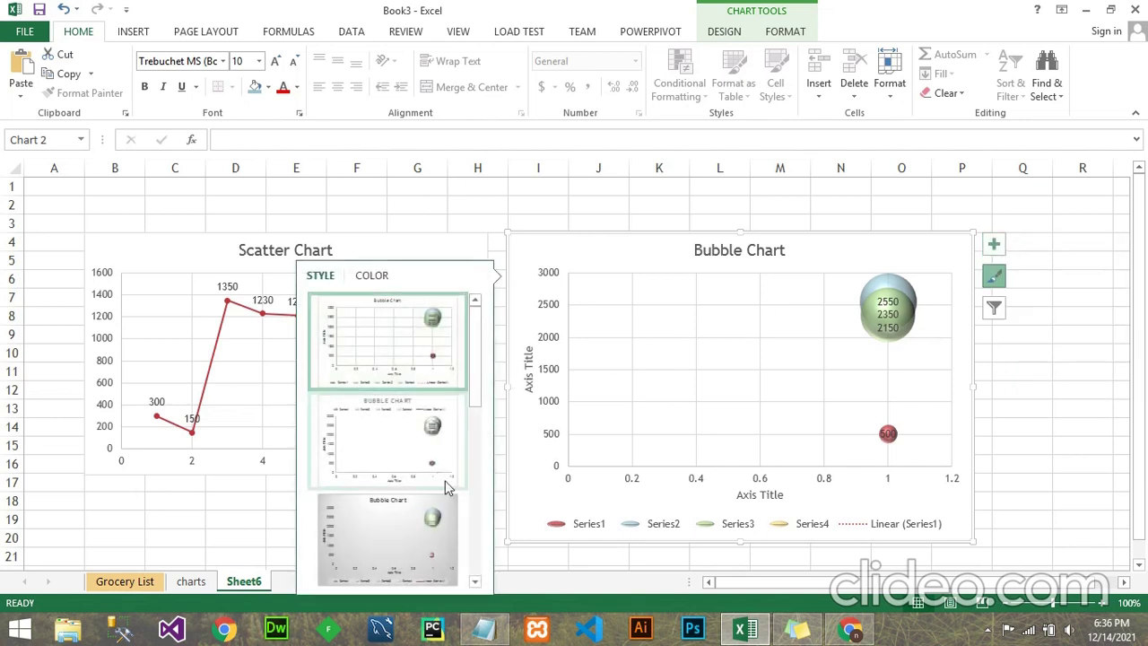
click(993, 310)
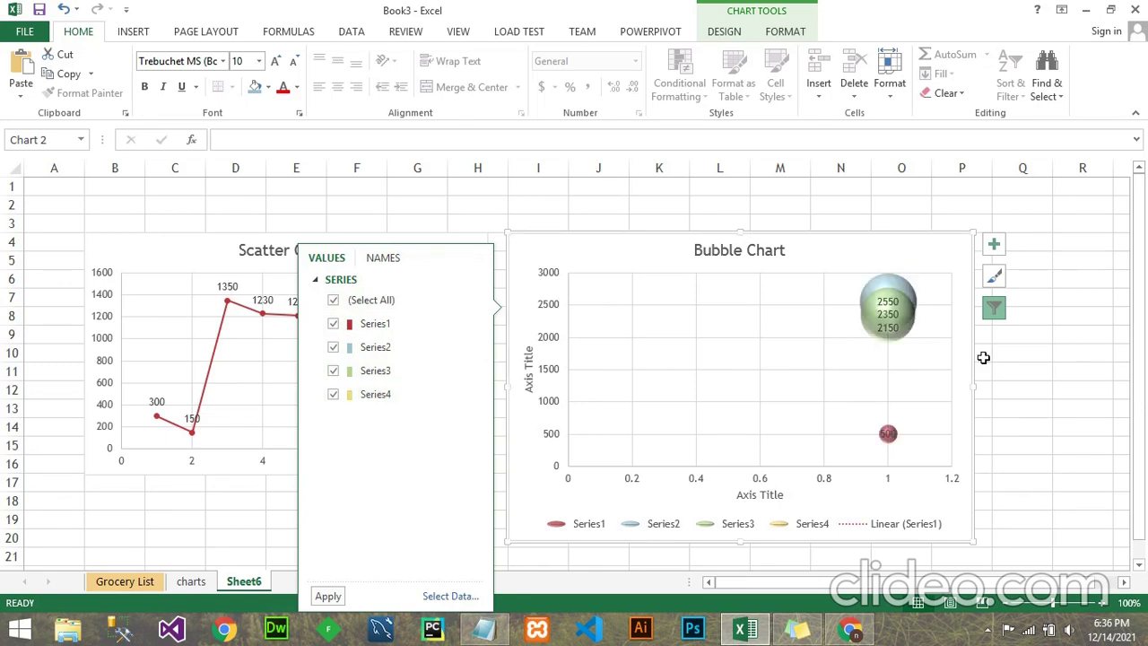
click(1017, 396)
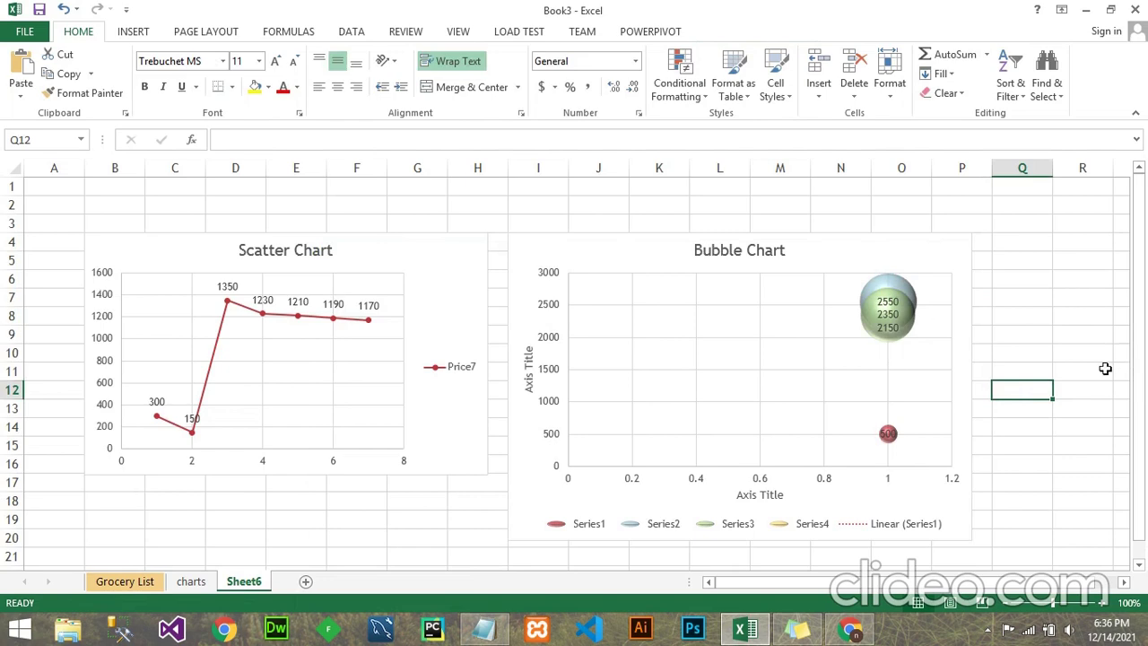
Step: Switch to the charts sheet and bring up the Notepad notes
click(191, 581)
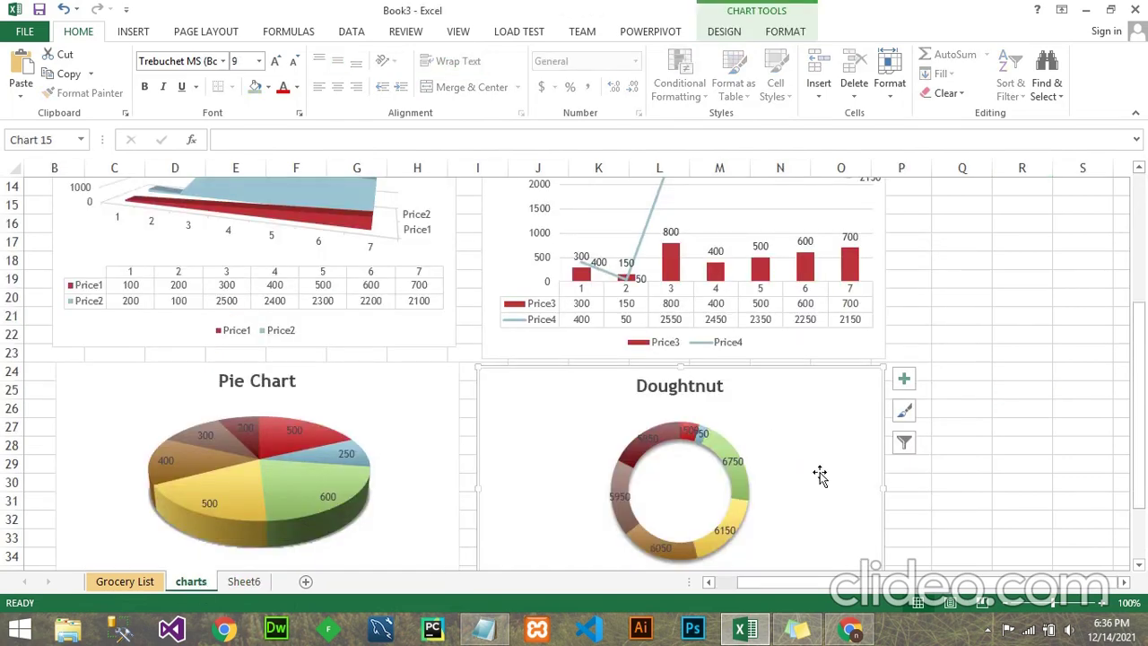
drag(1140, 405, 1142, 376)
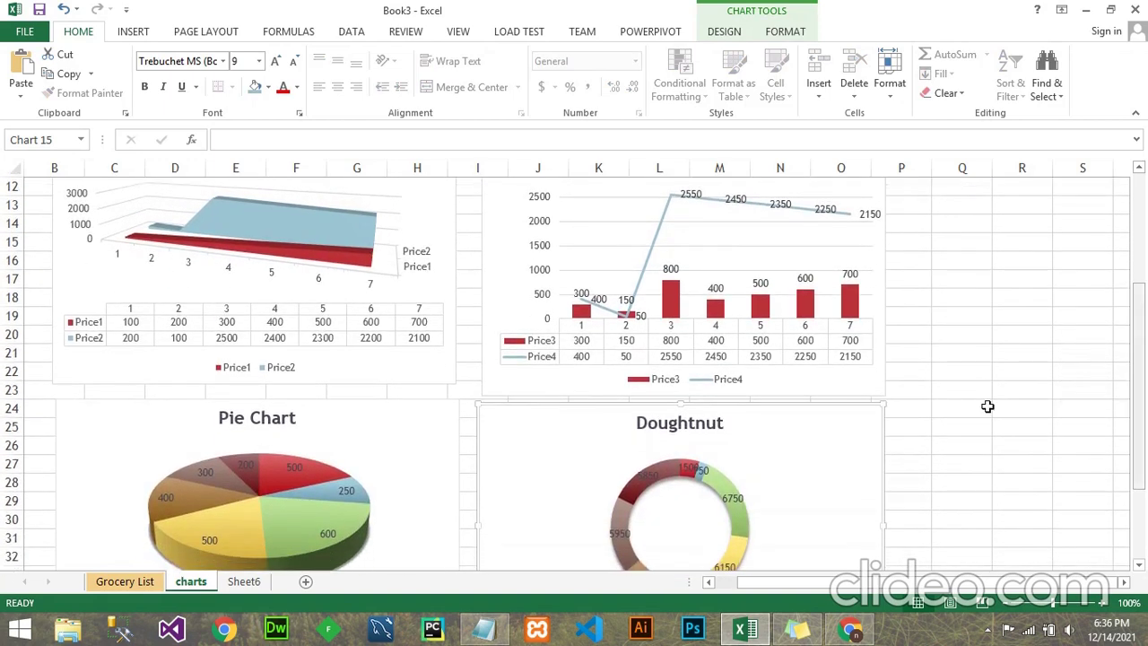
click(482, 632)
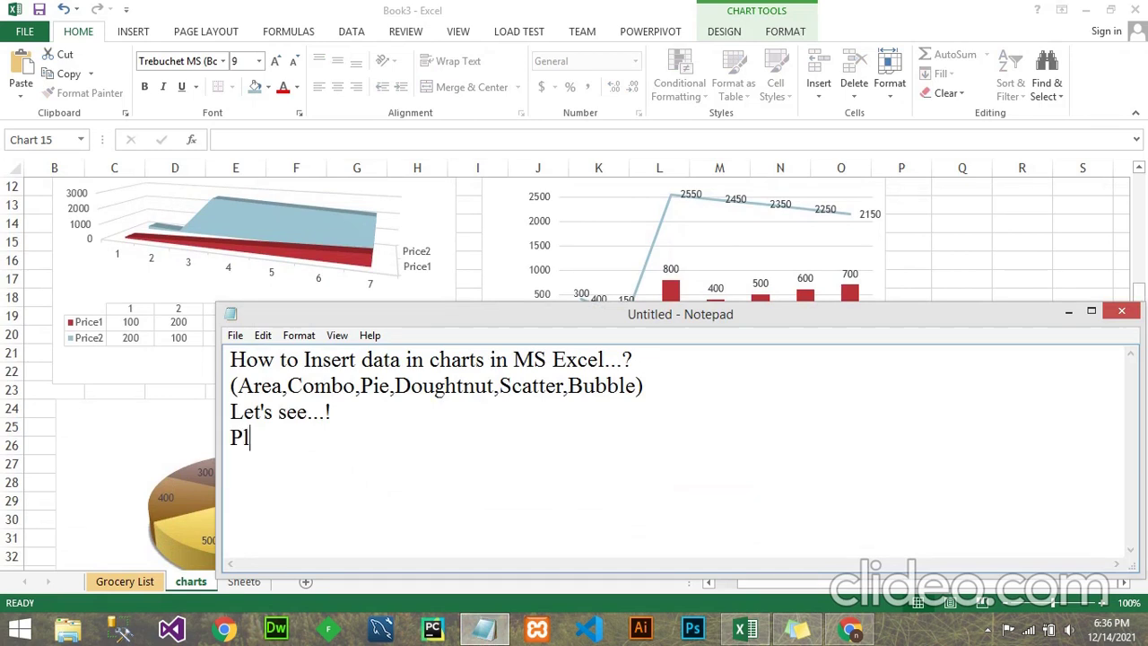
Step: Type 'Please like, share and subscribe...!' and 'Thanks for watching...!' in Notepad, then minimise it
text(ease lik)
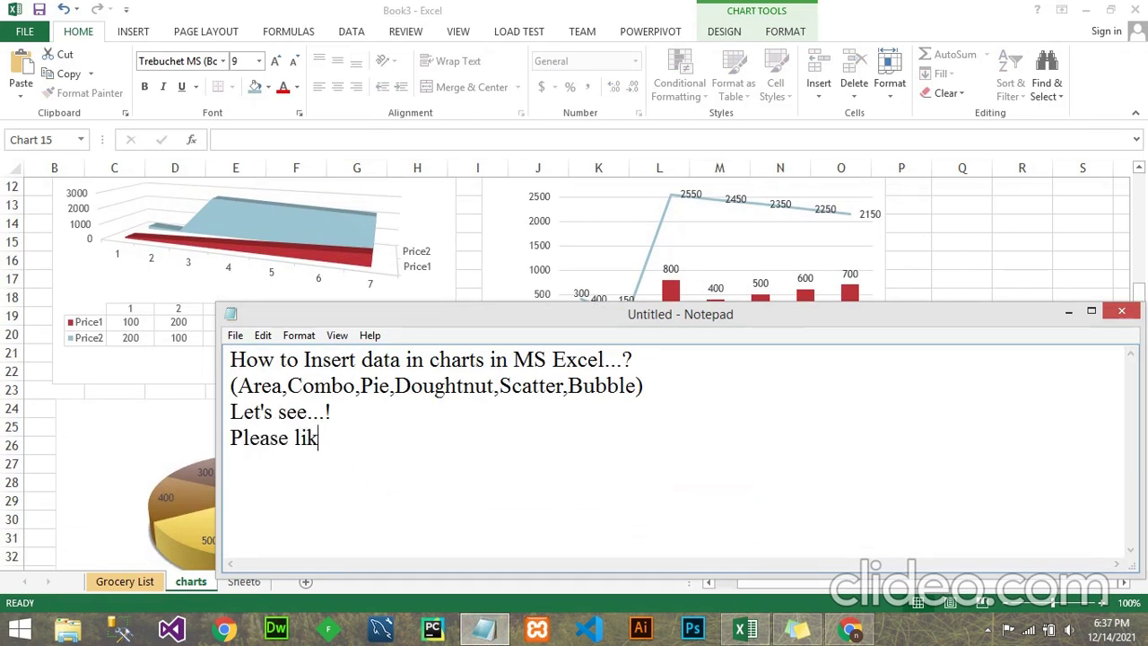
text(e, share a)
text(nd su)
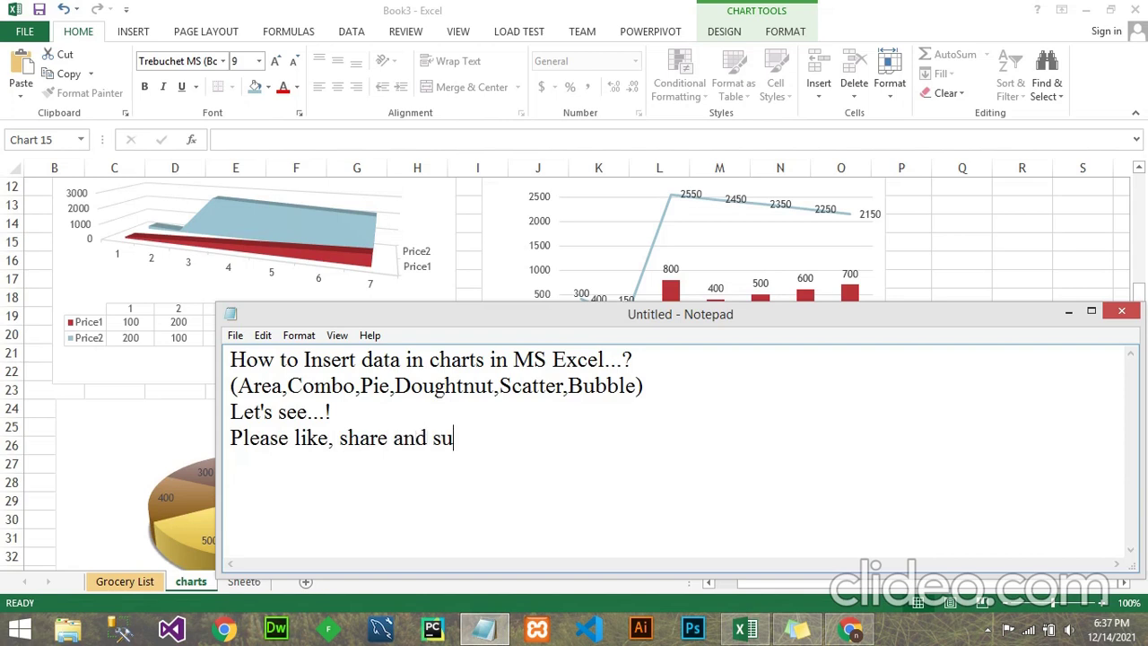
text(bscribe...!)
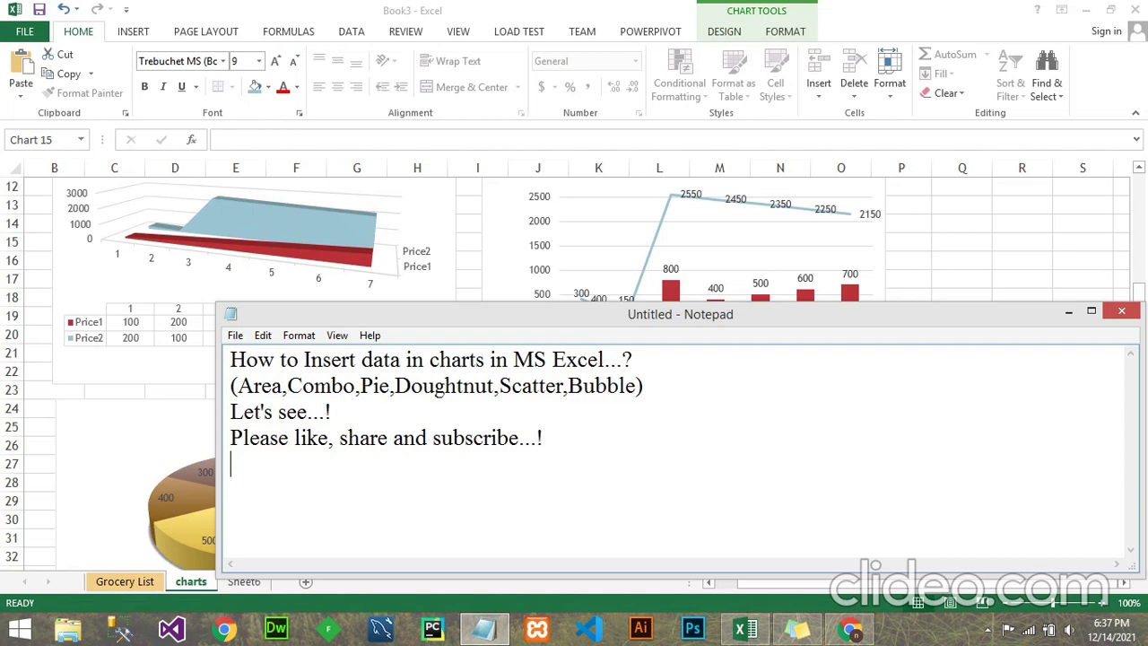
text(ks fo)
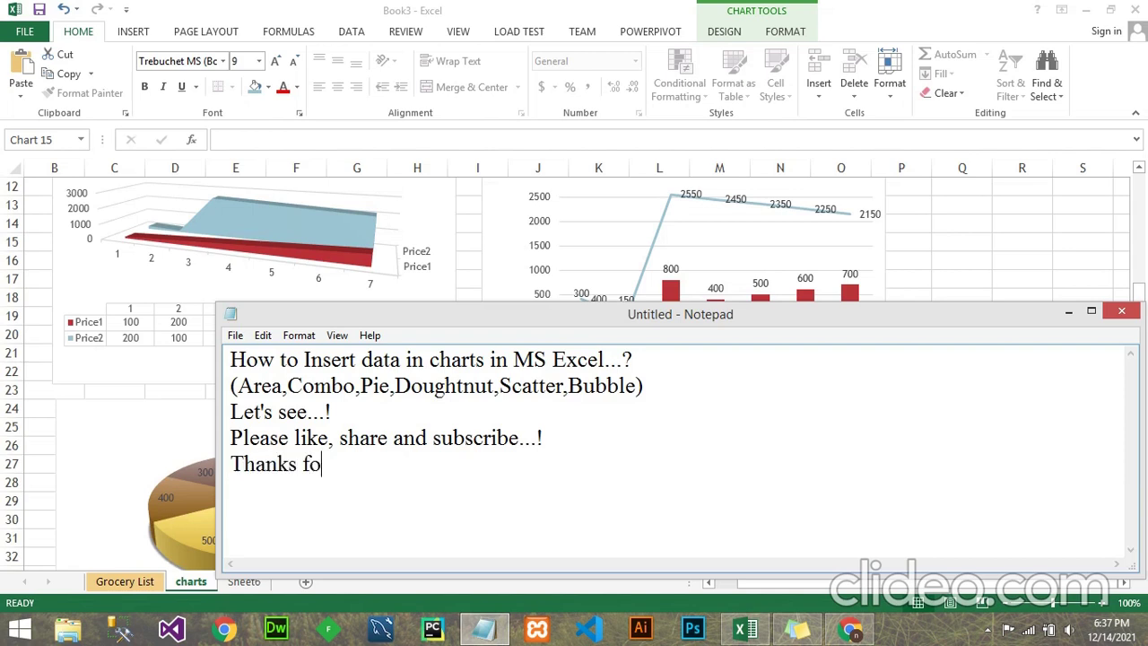
text(watching...!)
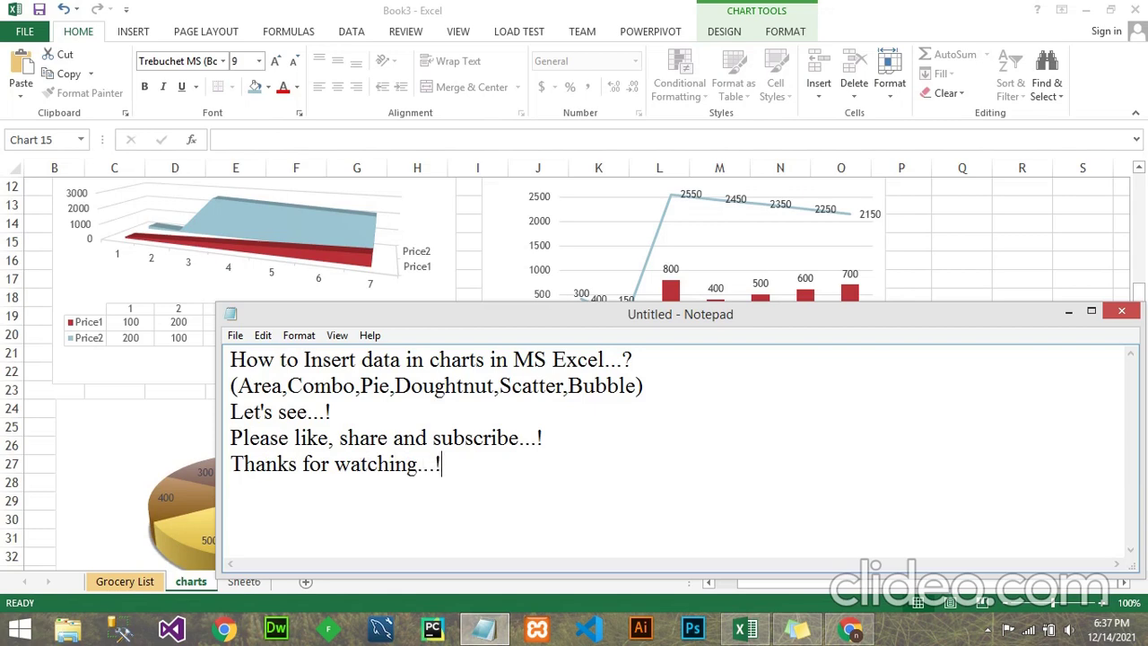
click(502, 633)
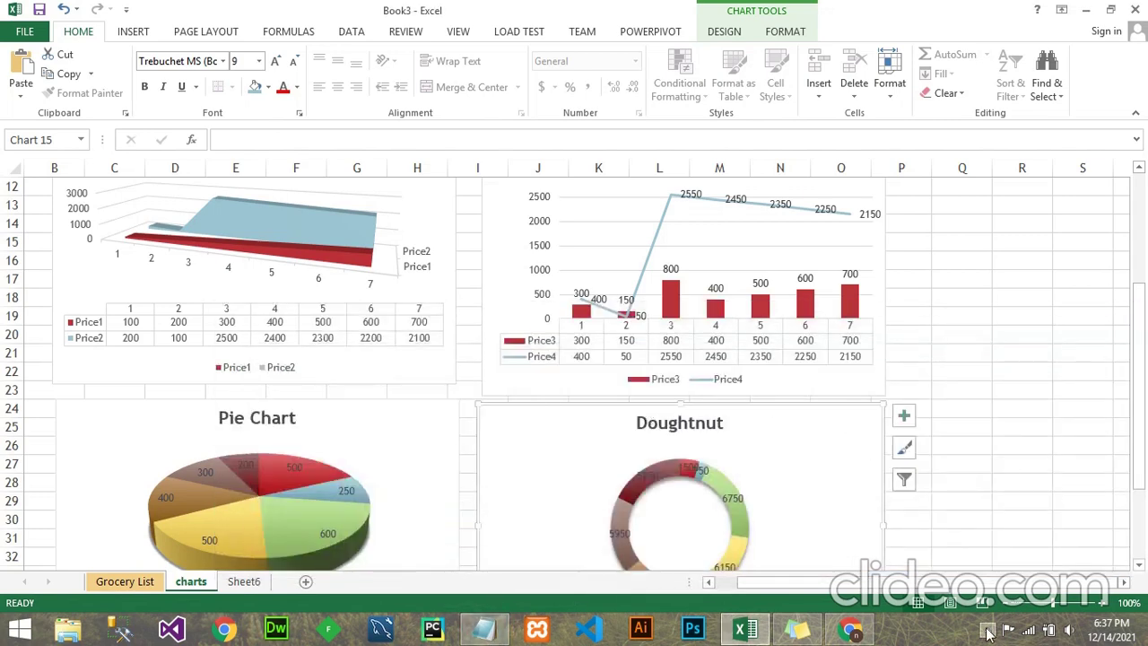